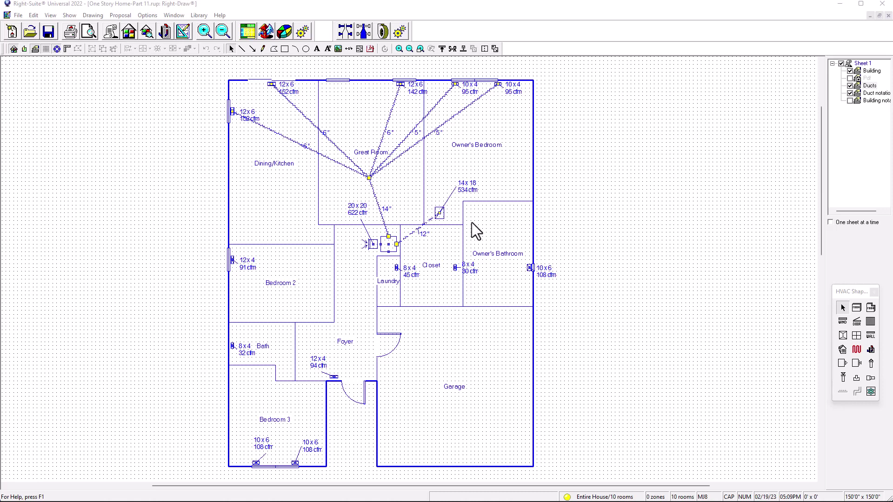
Step: Show the catalog bar beside the floor plan drawing
middle_drag(411, 182, 485, 180)
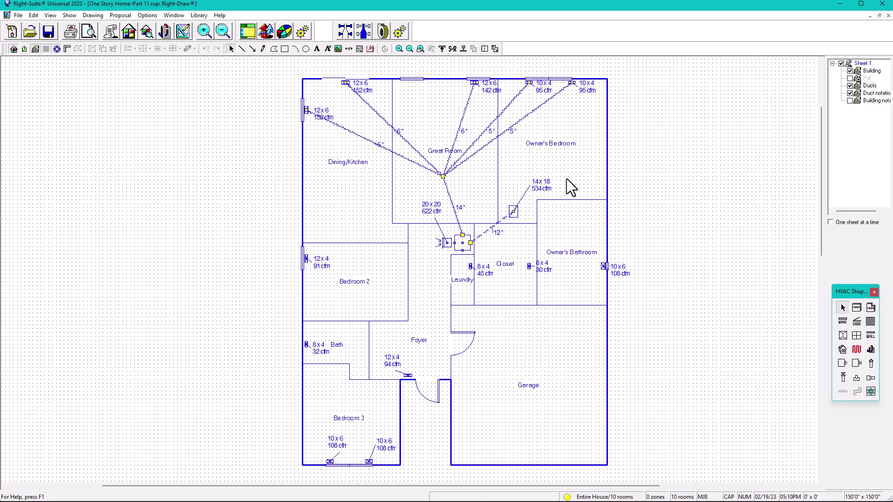
mouse_move(568, 157)
click(25, 48)
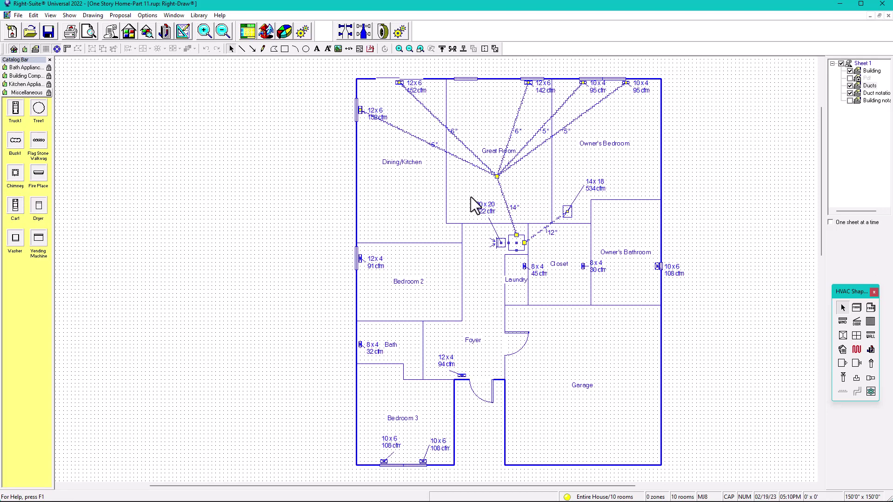
Step: Examine the existing supply runs in the Great Room area and the unconnected registers in the other rooms
middle_drag(564, 149, 446, 174)
scroll(403, 222, up, 1)
mouse_move(406, 224)
middle_down()
mouse_move(426, 254)
mouse_move(396, 291)
middle_up()
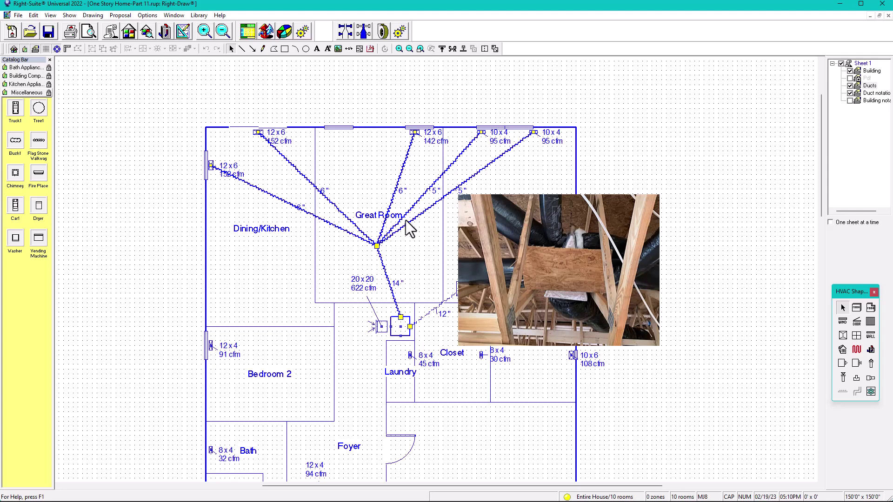
middle_drag(442, 262, 422, 286)
scroll(493, 265, down, 1)
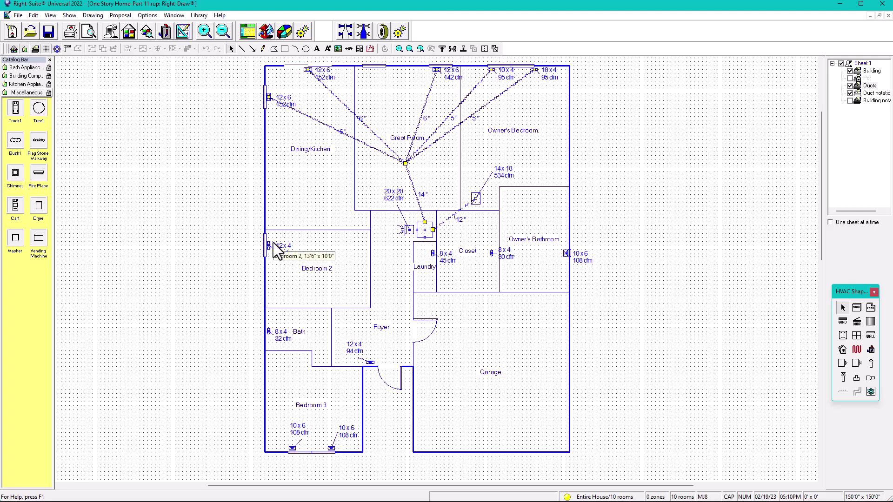
middle_drag(281, 246, 264, 315)
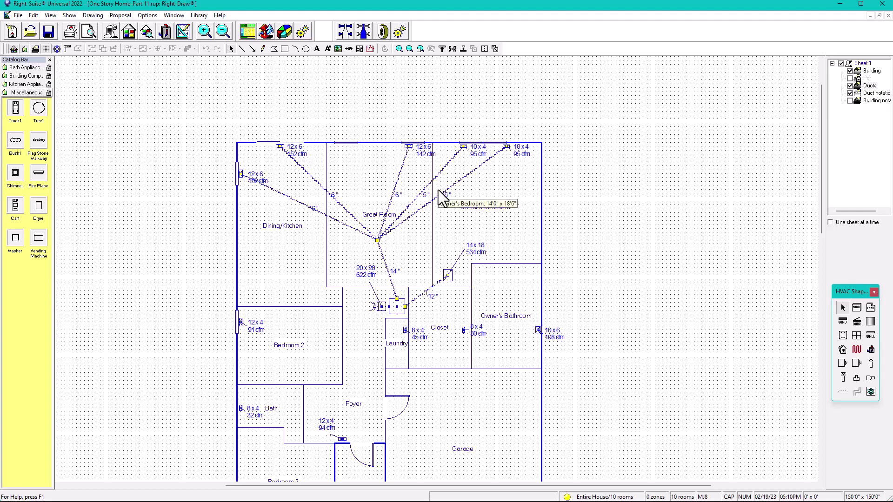
middle_drag(413, 290, 429, 205)
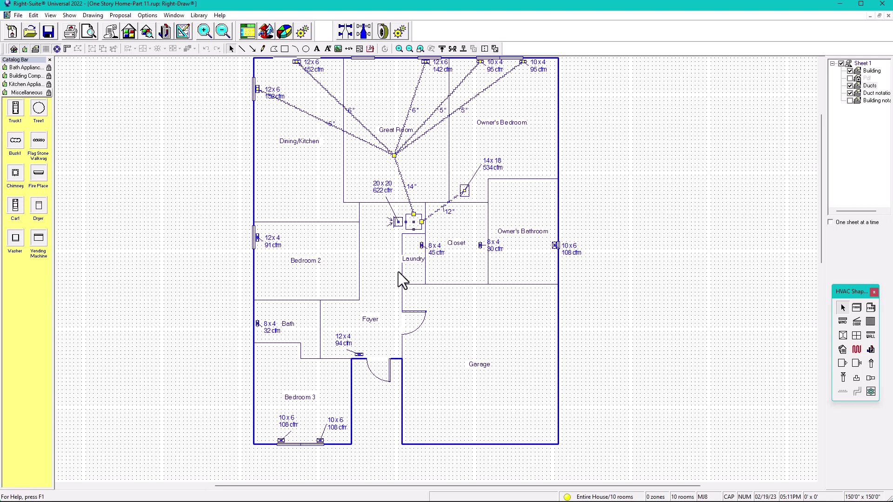
Step: Draw a supply duct from the air handler's Foyer side to a junction at Bedroom 2's inner wall, and continue it to Bedroom 2's register
click(871, 363)
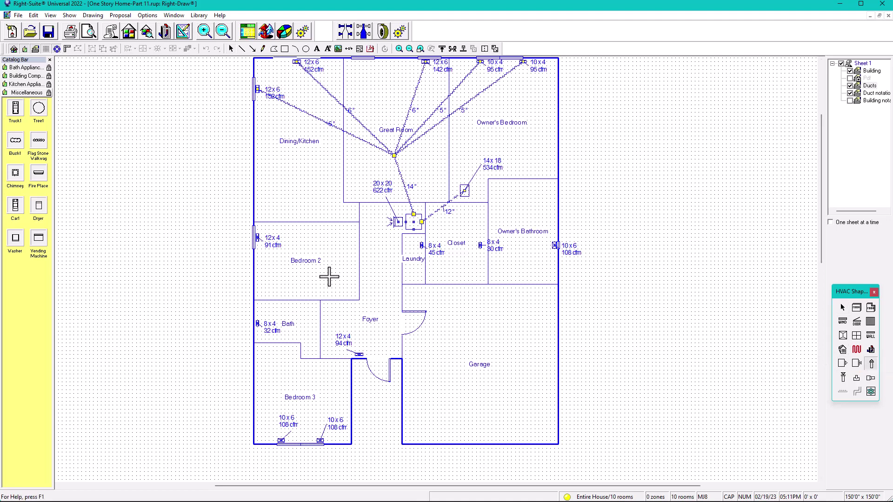
scroll(474, 197, up, 2)
scroll(473, 198, up, 1)
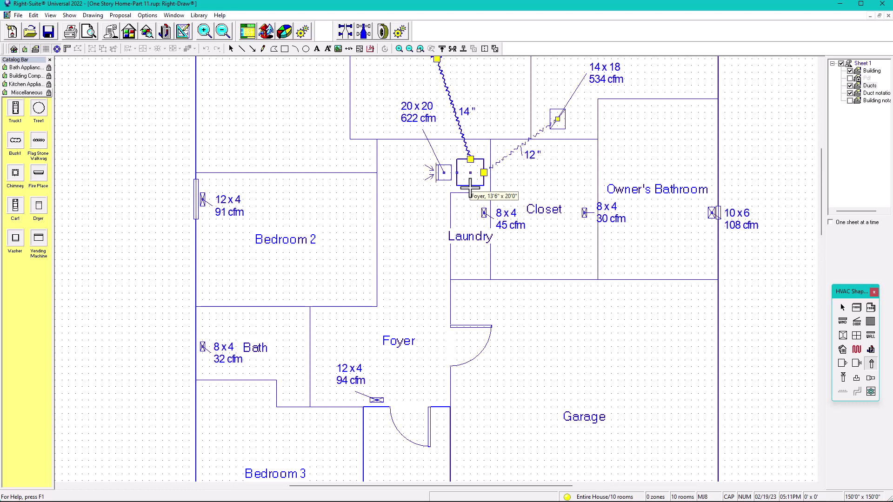
click(470, 186)
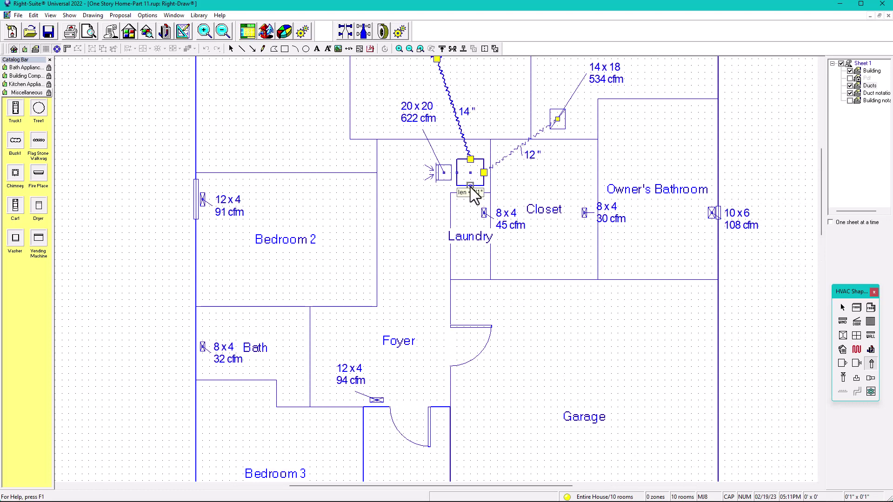
double_click(367, 260)
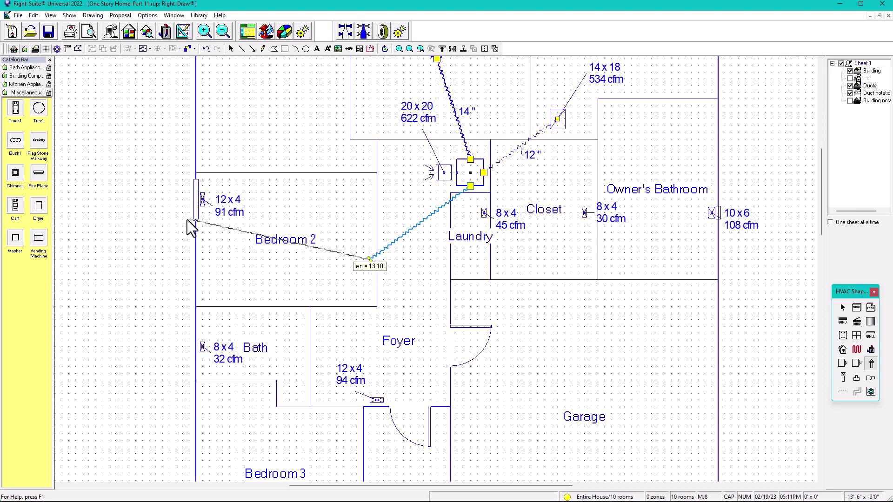
click(202, 200)
Step: Run a supply duct from the junction near Bedroom 2's wall to the Bath's 8 x 4 register
middle_drag(373, 261, 426, 173)
click(424, 175)
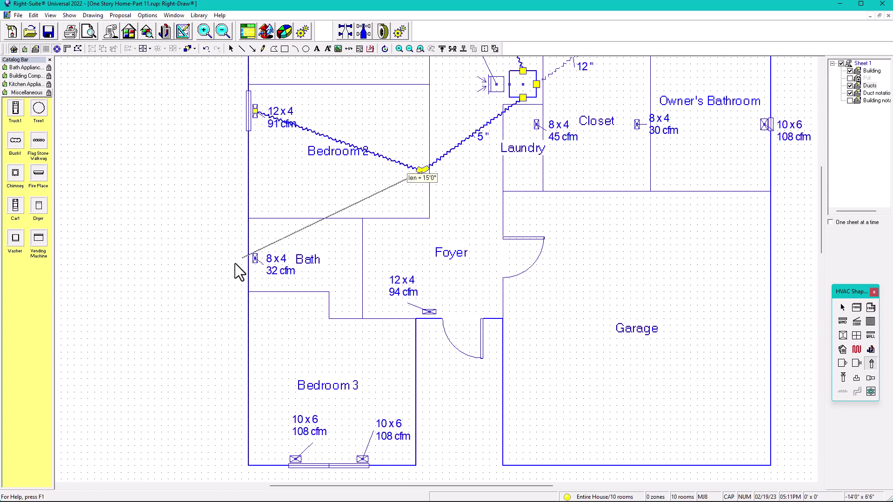
double_click(254, 260)
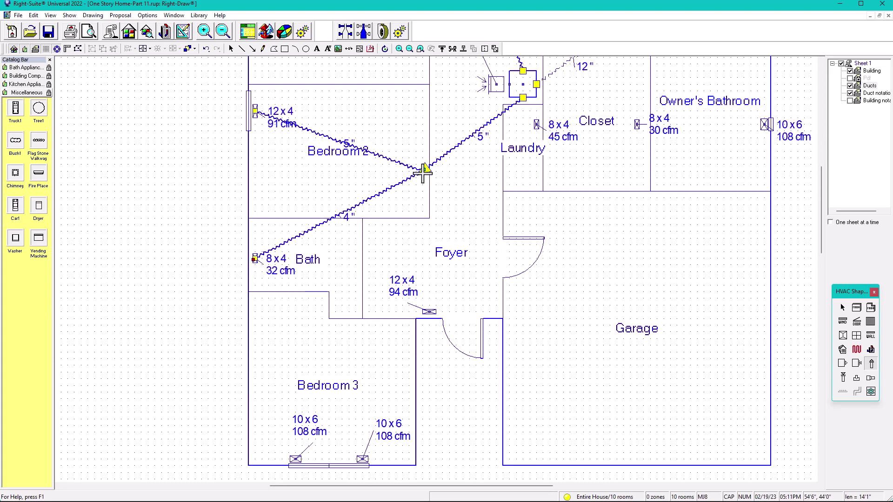
Step: Draw supply ducts between the junction and the two 10 x 6 registers in Bedroom 3
click(424, 172)
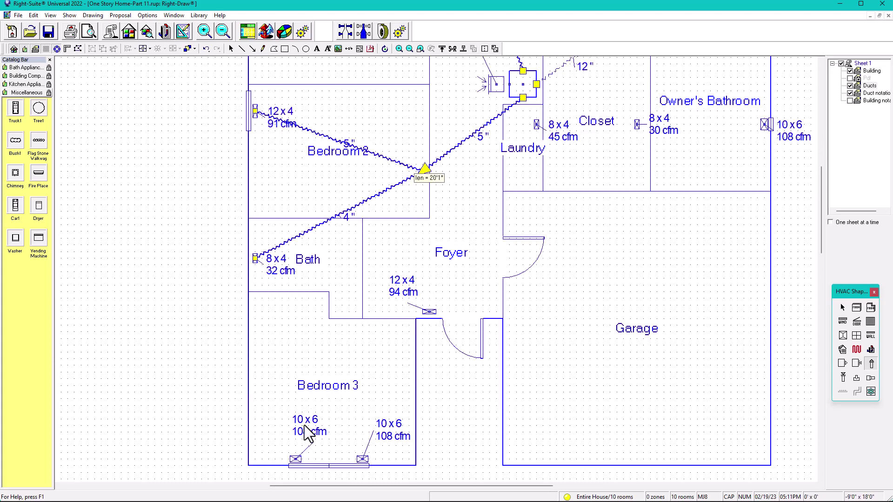
double_click(293, 459)
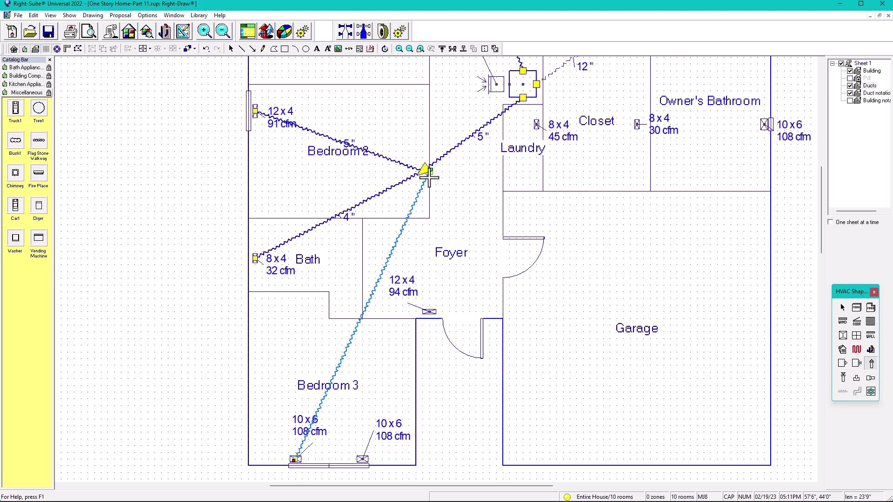
click(365, 458)
double_click(424, 170)
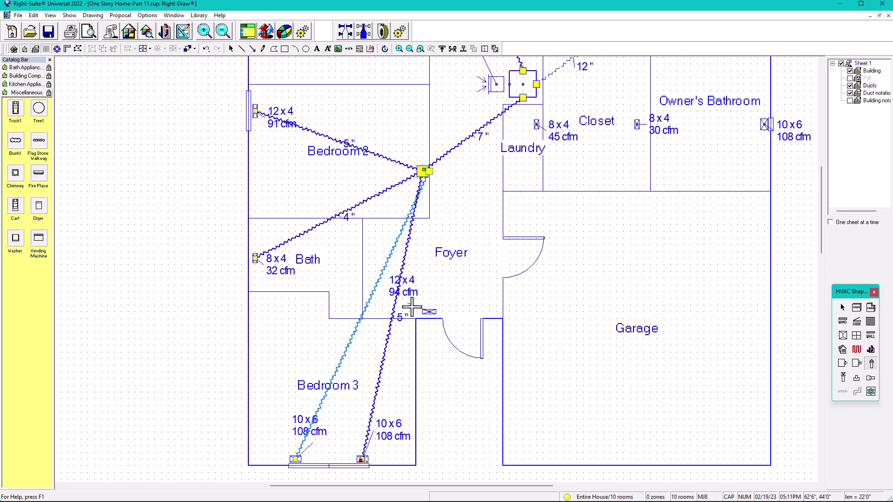
Step: Connect the Foyer's 12 x 4 register to the junction with a supply duct and leave the duct tool
click(429, 311)
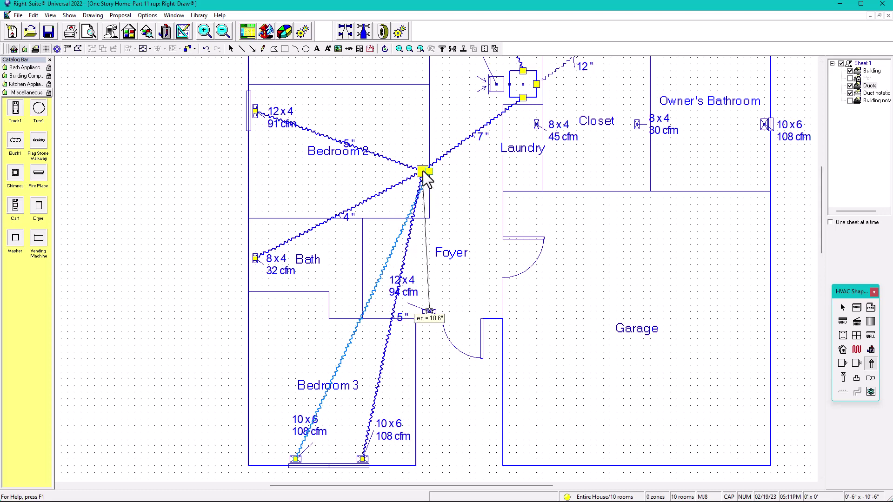
click(423, 171)
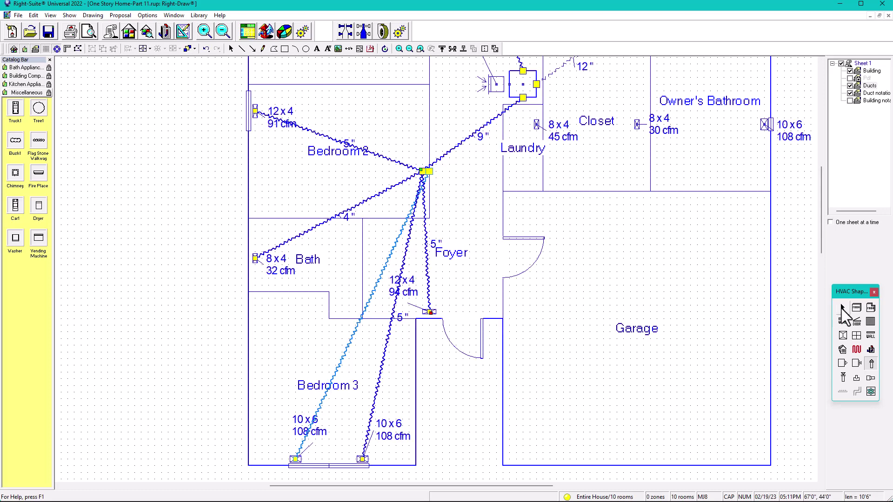
click(842, 307)
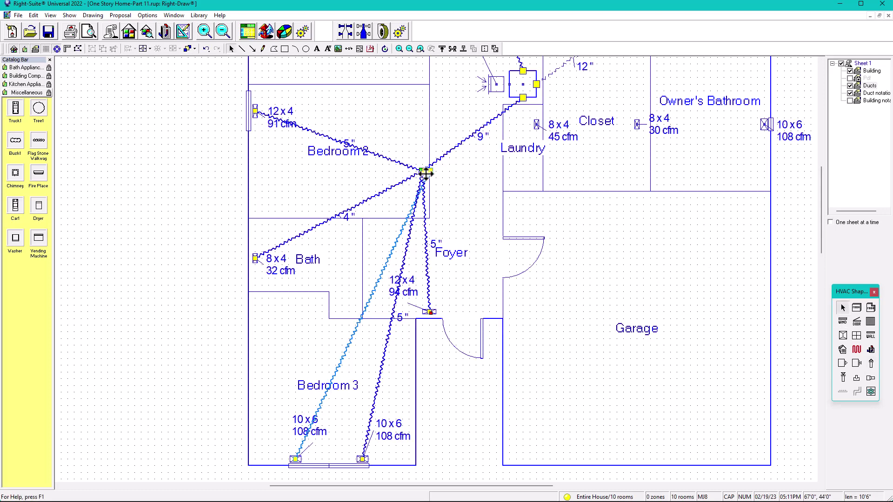
Step: Attach the loose end of the unconnected Bedroom 3 supply duct to the junction
click(372, 292)
click(423, 170)
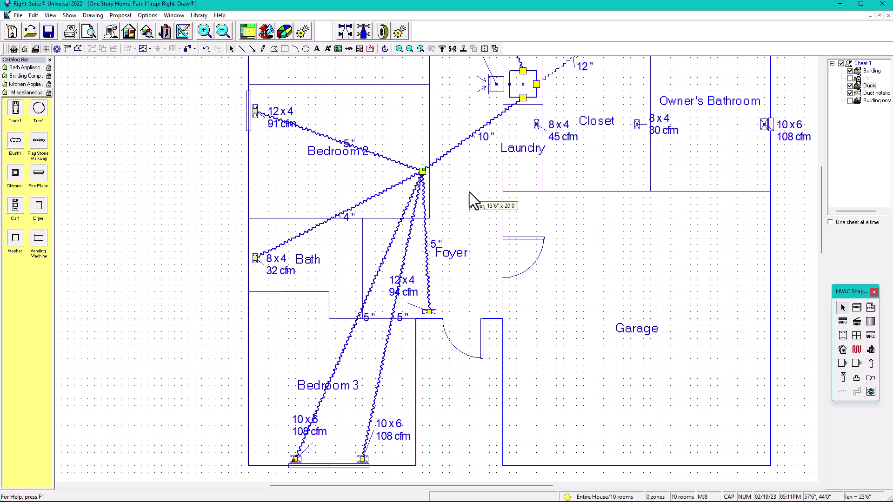
scroll(469, 191, down, 1)
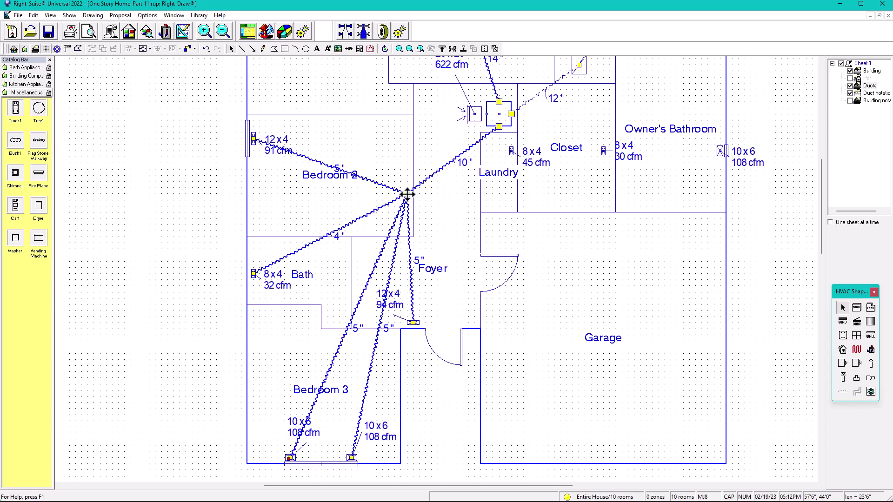
drag(407, 194, 423, 205)
scroll(408, 192, up, 1)
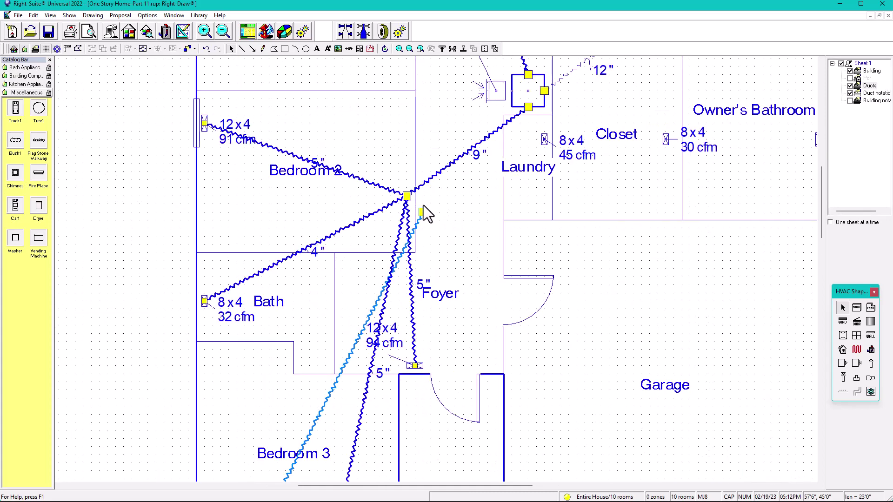
key(ctrl+z)
Step: Move the junction with its connected ducts slightly past Bedroom 2's inner wall into the Foyer
scroll(408, 191, up, 2)
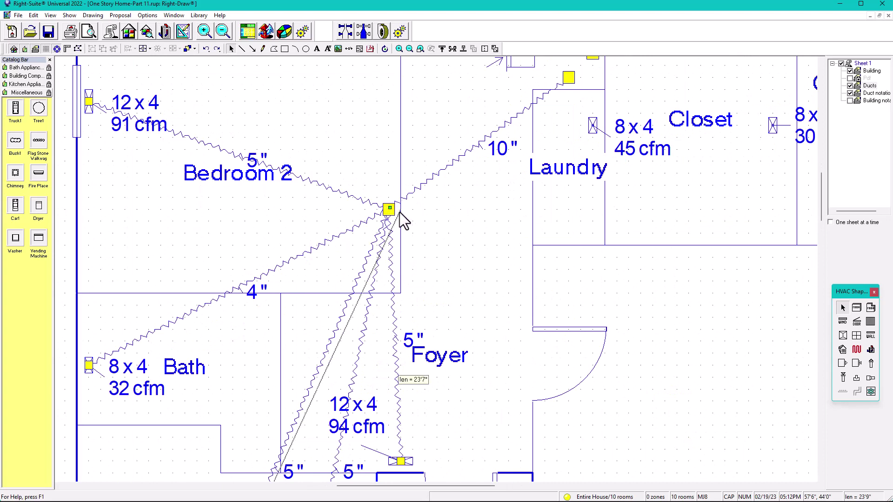
drag(397, 216, 419, 225)
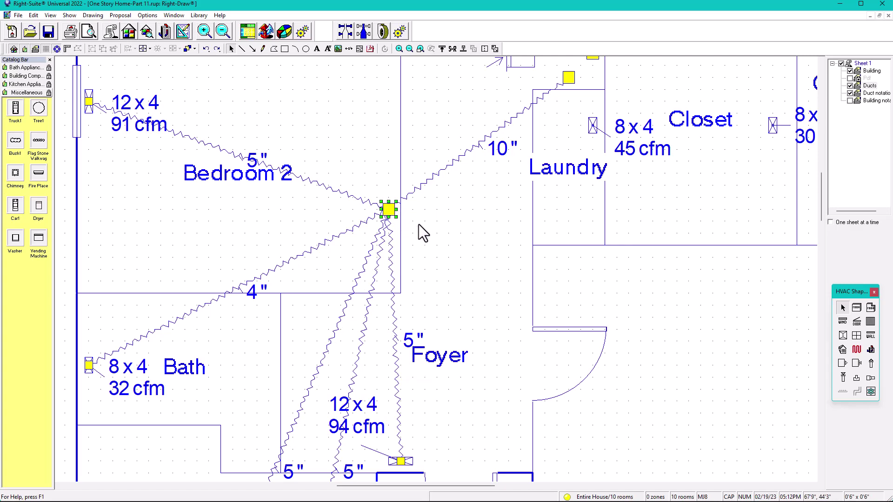
scroll(452, 205, down, 4)
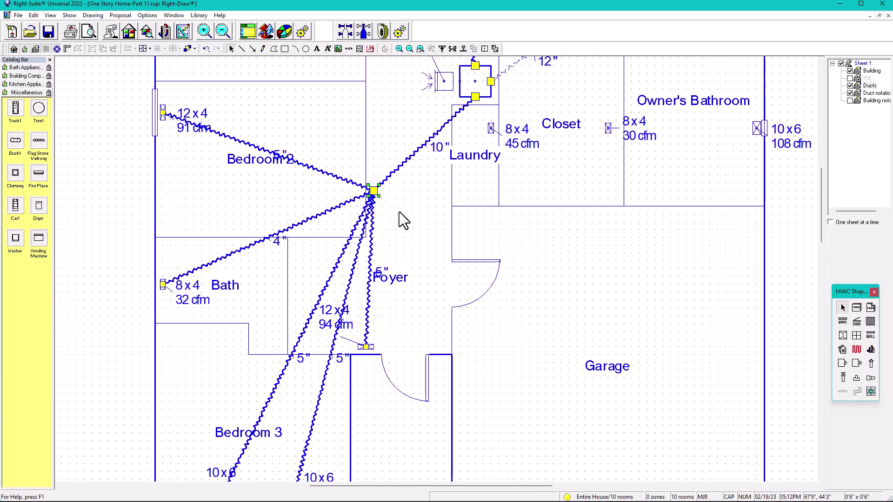
scroll(400, 213, down, 2)
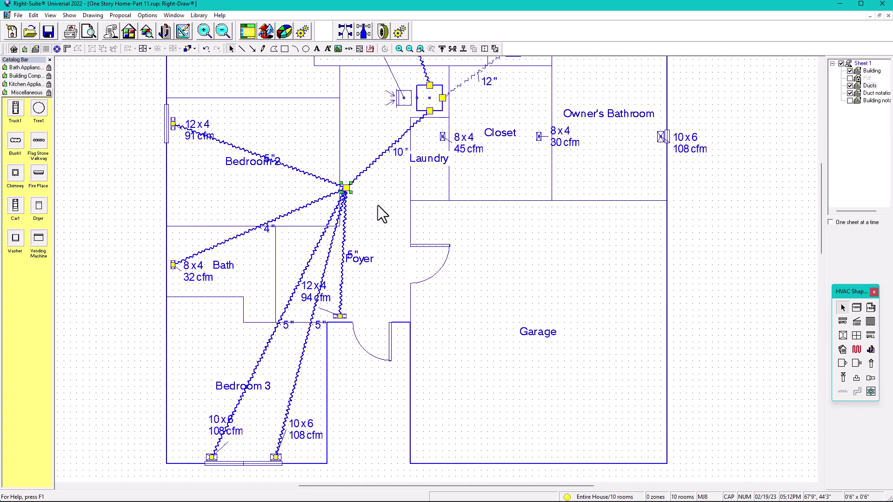
Step: Review the duct layout and compare the Laundry and Closet register positions with the PDF floor plan layer
scroll(272, 206, down, 1)
scroll(272, 206, down, 1)
middle_drag(271, 206, 316, 285)
scroll(357, 229, down, 1)
middle_drag(357, 229, 360, 240)
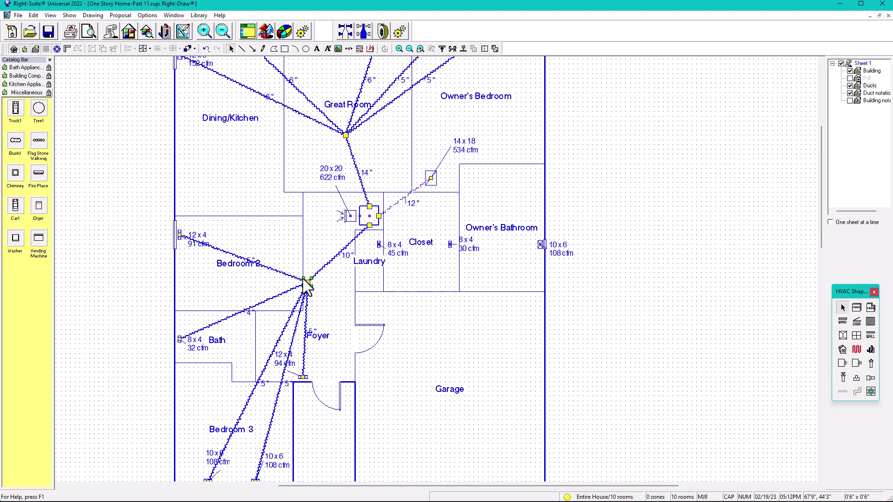
middle_drag(343, 313, 296, 281)
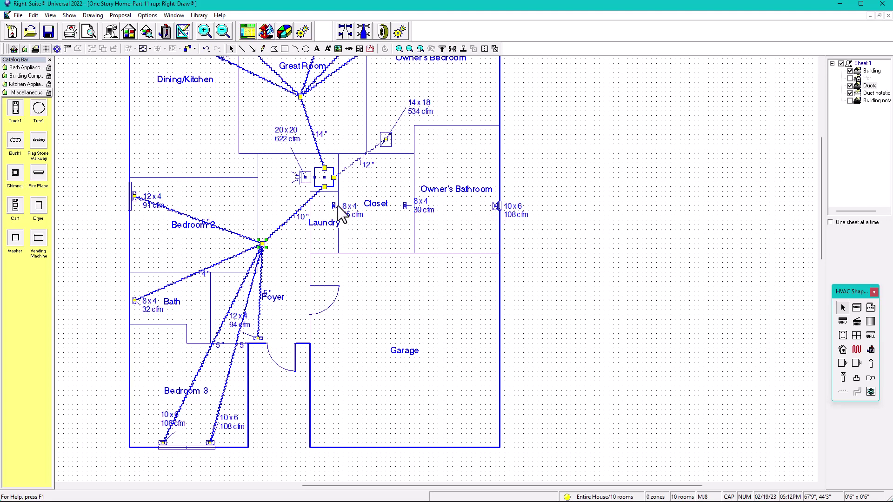
scroll(339, 198, up, 3)
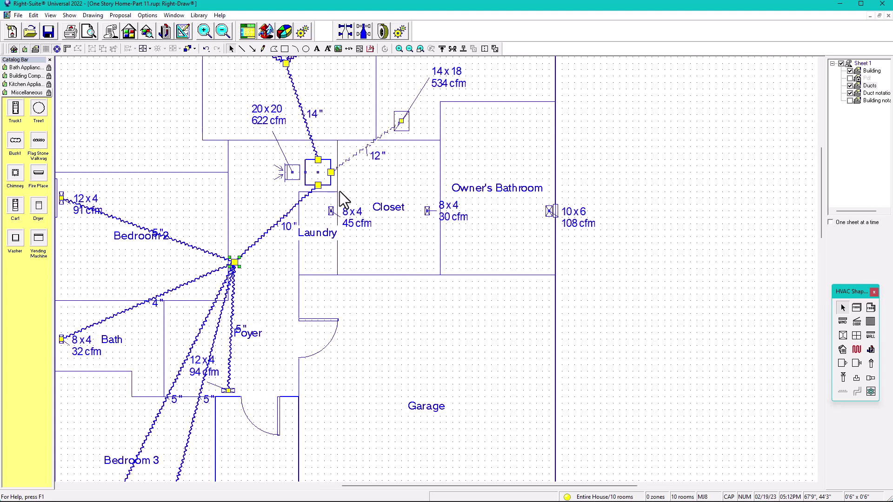
click(851, 80)
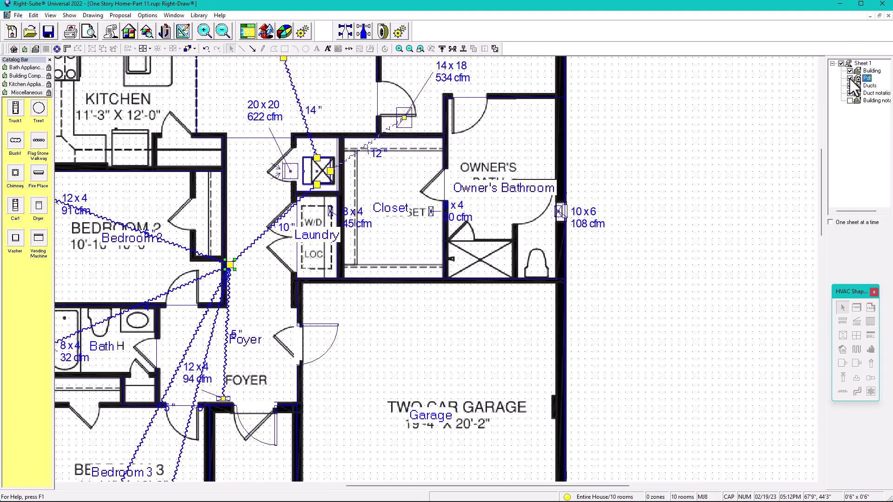
click(850, 79)
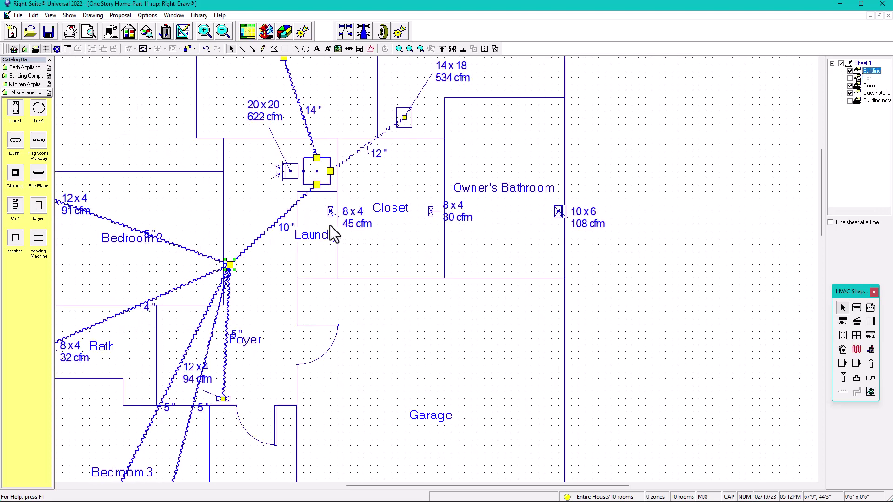
Step: Move the 8 x 4 registers in the Laundry and the Closet closer to the garage wall, checking against the PDF floor plan layer
click(330, 212)
drag(333, 252, 330, 267)
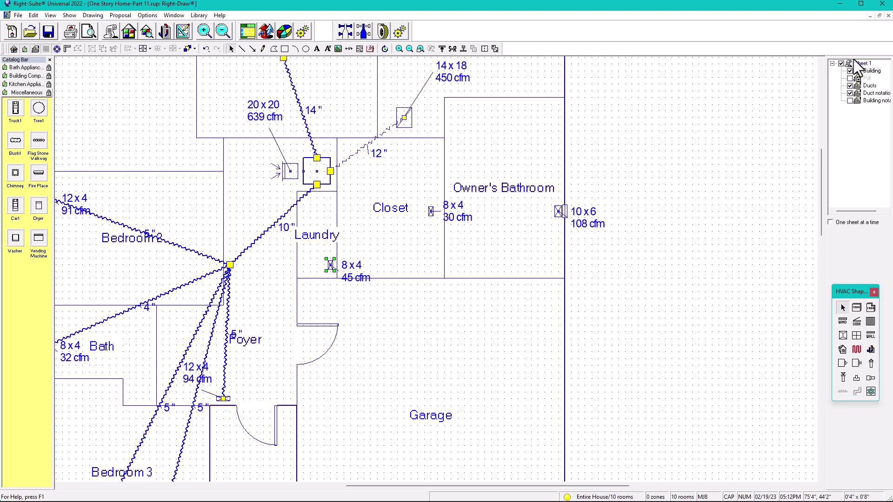
click(850, 79)
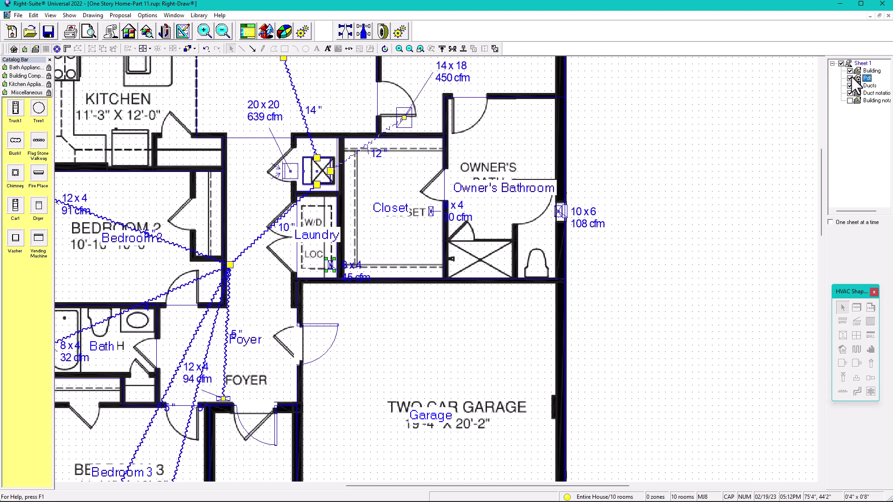
click(852, 79)
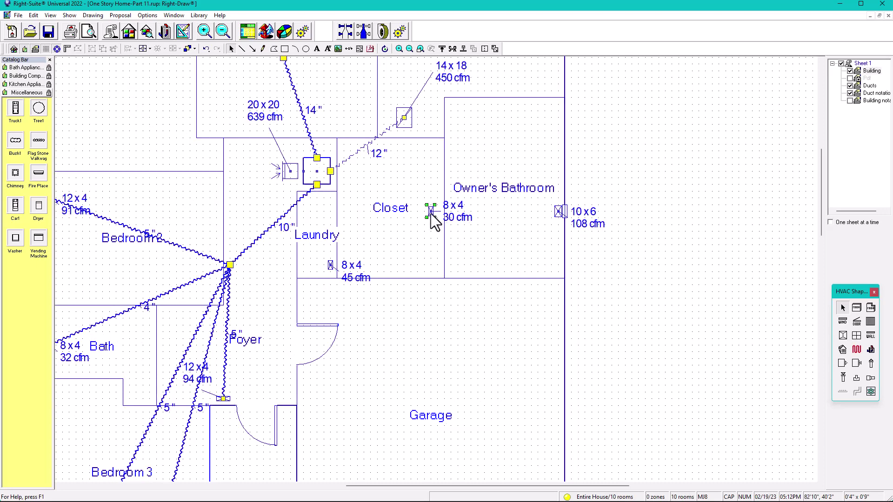
drag(431, 212, 437, 244)
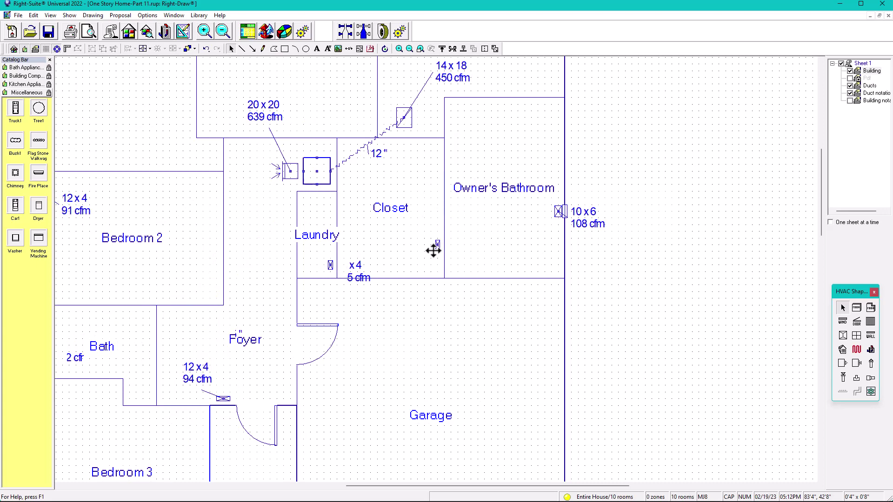
click(507, 182)
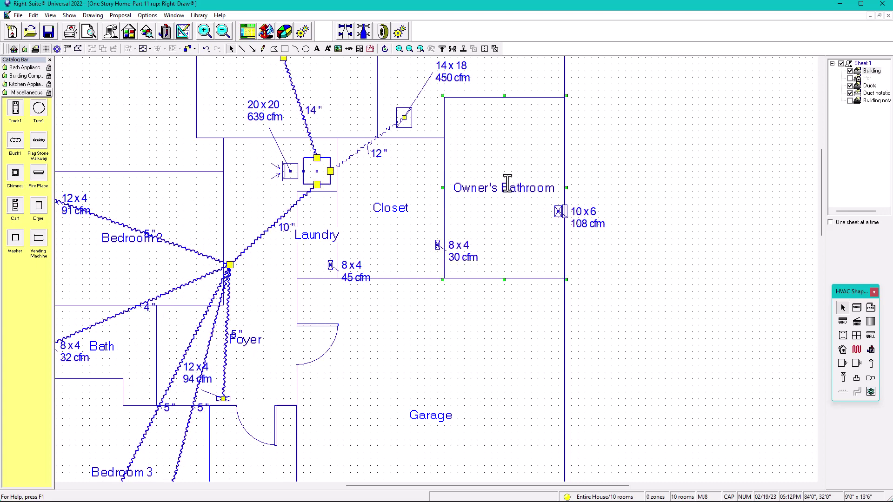
Step: Try to move the Foyer room beneath the supply ducts, and undo the move
click(630, 149)
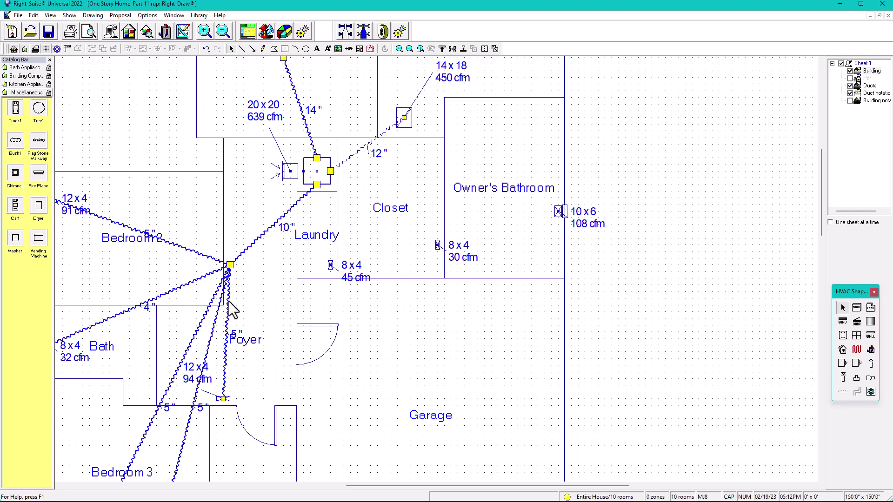
middle_drag(282, 267, 543, 148)
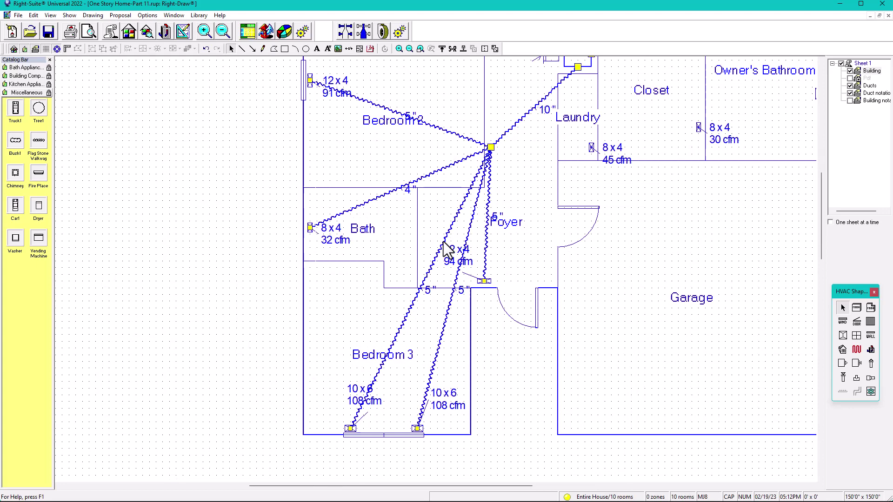
click(443, 242)
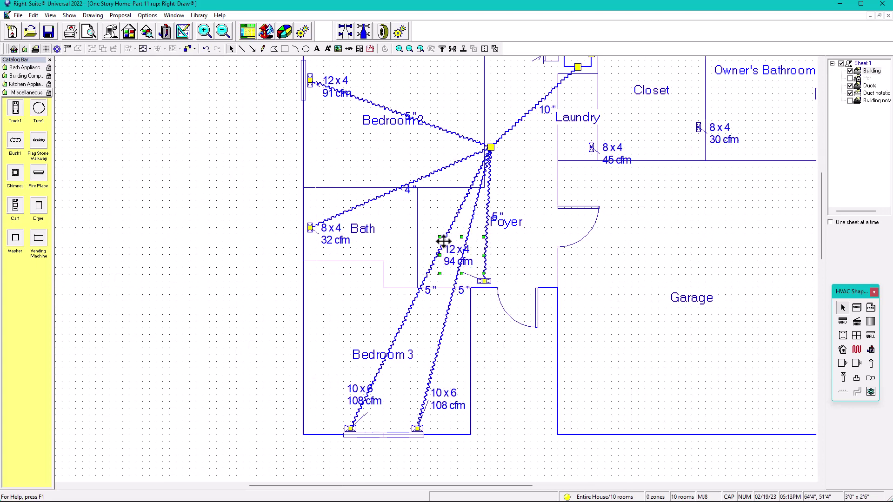
click(427, 217)
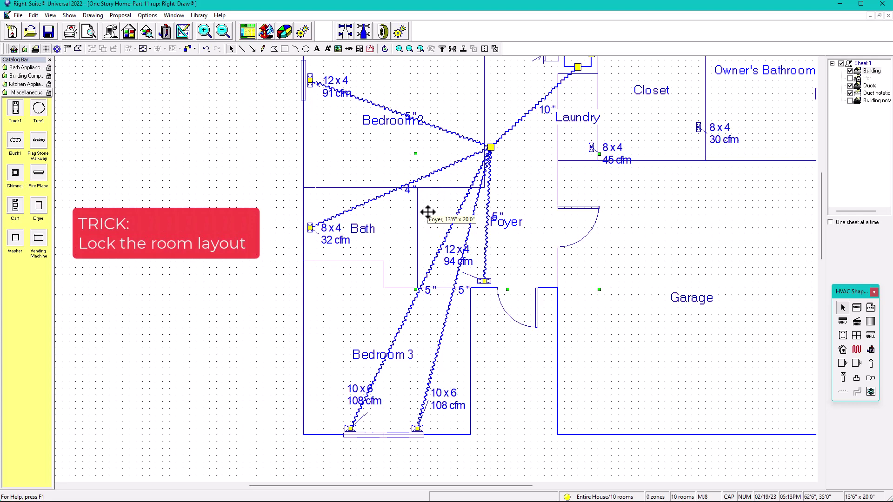
drag(429, 210, 273, 231)
scroll(438, 198, down, 5)
middle_drag(388, 244, 344, 293)
key(ctrl+z)
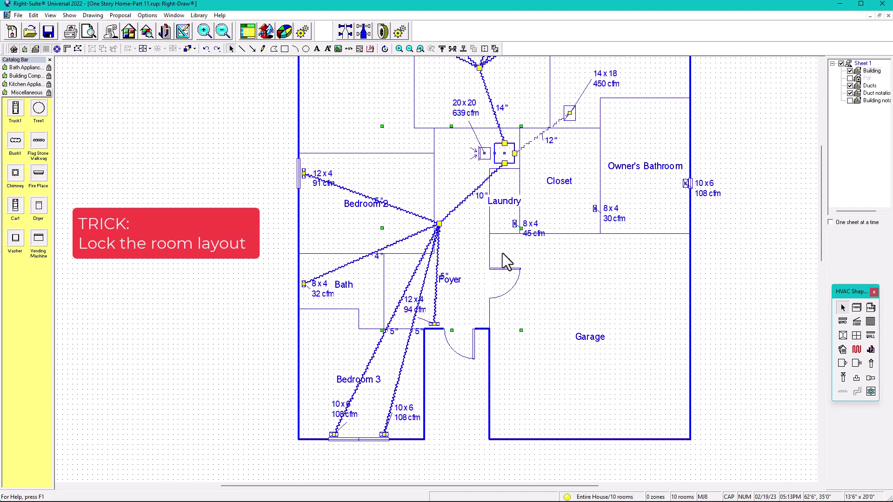
Step: Lock the Building layer so the rooms cannot be moved, and make Ducts the active layer
middle_drag(479, 239, 405, 235)
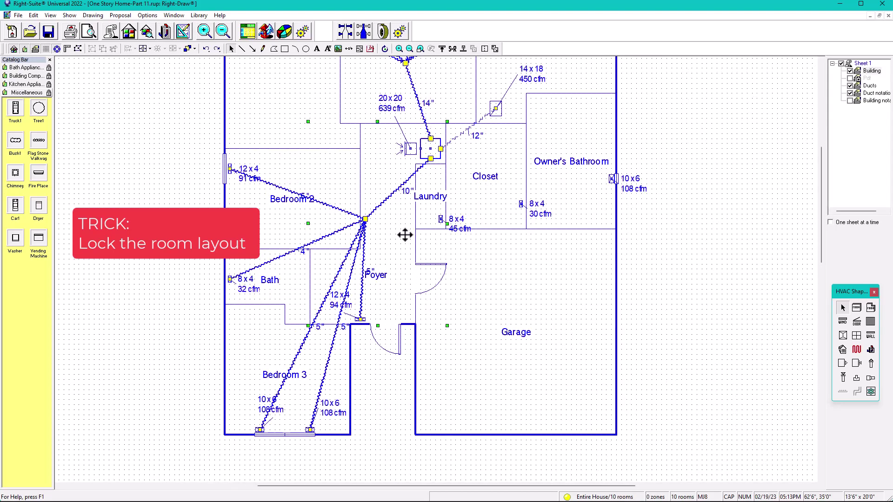
scroll(478, 214, down, 1)
mouse_move(502, 295)
middle_down()
mouse_move(468, 319)
mouse_move(453, 371)
middle_up()
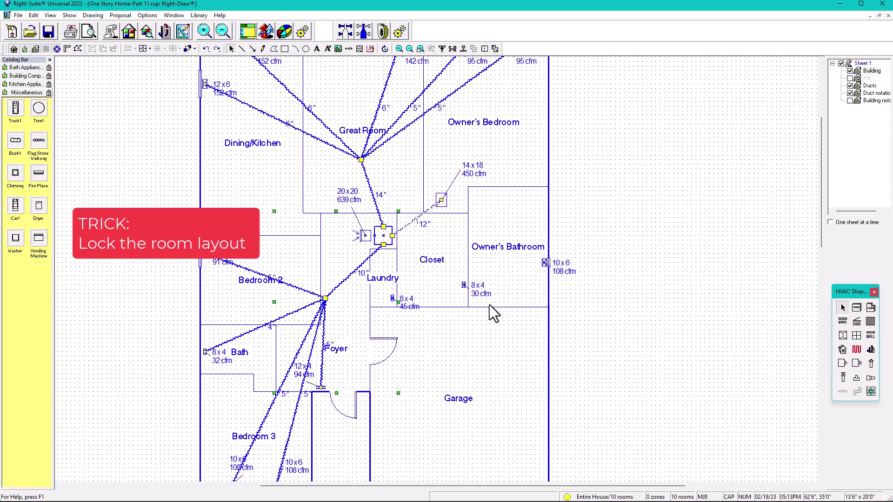
middle_drag(498, 328, 521, 254)
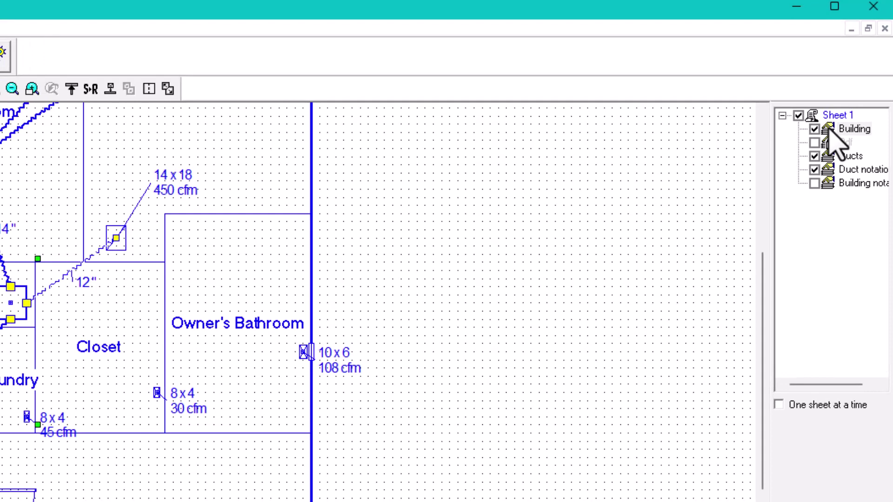
click(830, 132)
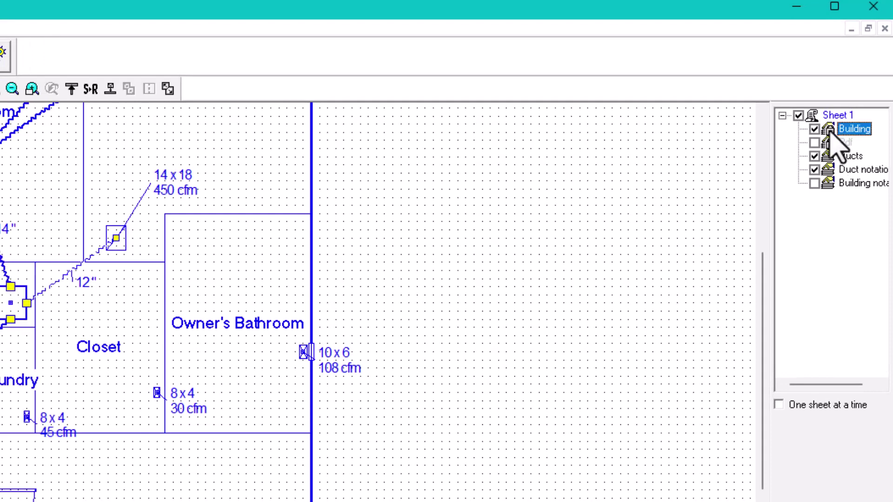
drag(223, 397, 229, 501)
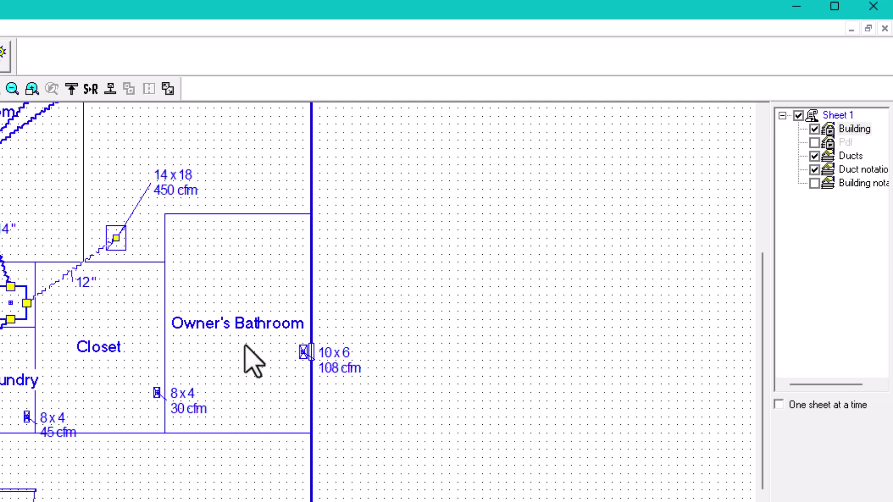
drag(208, 308, 89, 478)
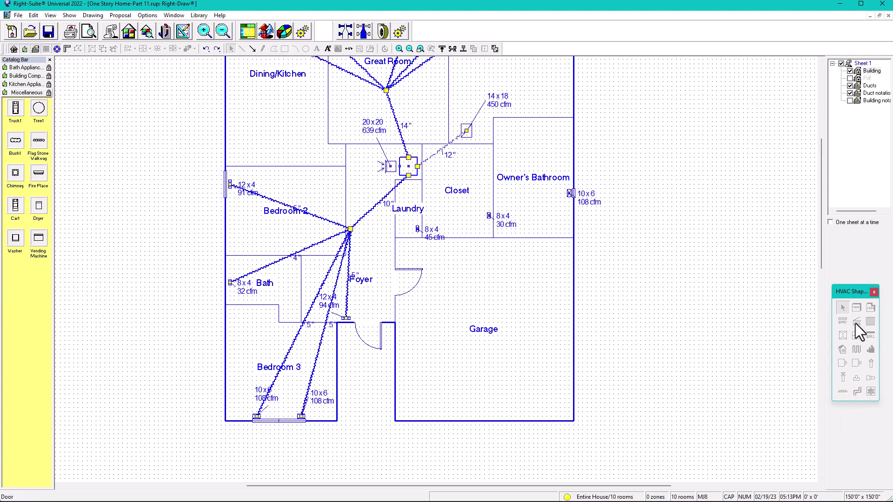
click(854, 87)
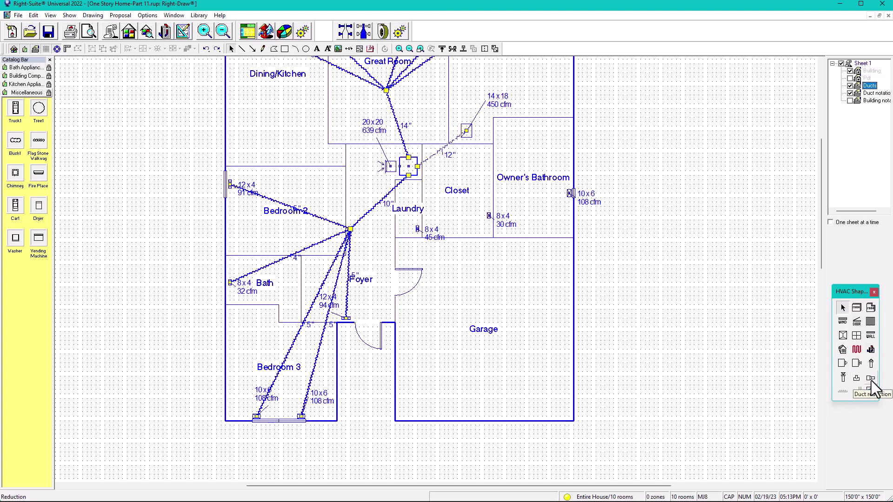
Step: Draw a supply duct about 5 ft long from the air handler's Laundry-side connection to the middle of the Closet
scroll(560, 249, up, 3)
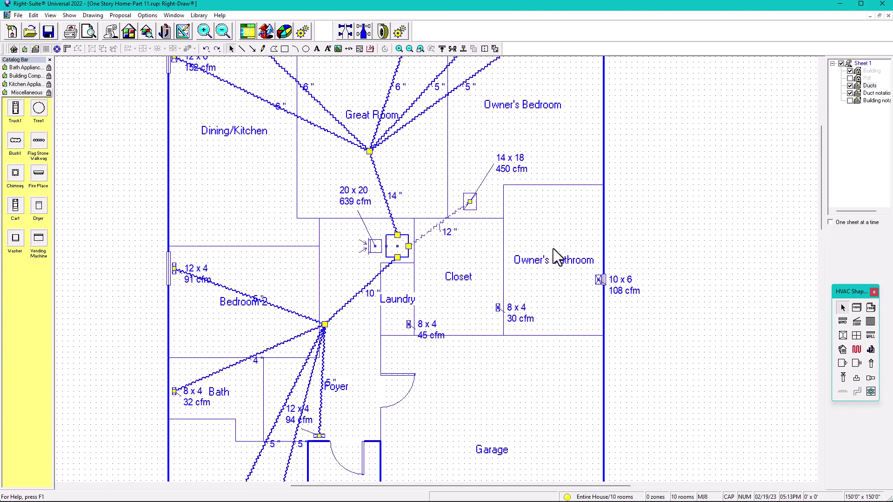
middle_drag(572, 236, 562, 244)
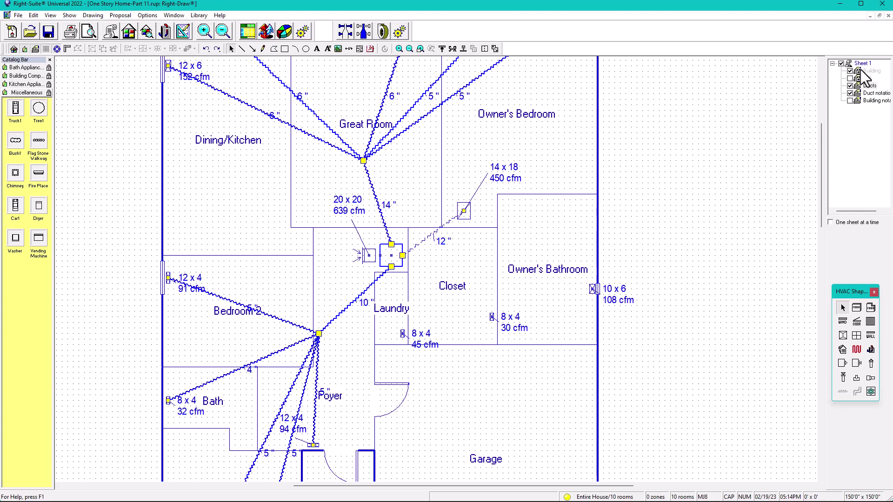
scroll(722, 191, down, 3)
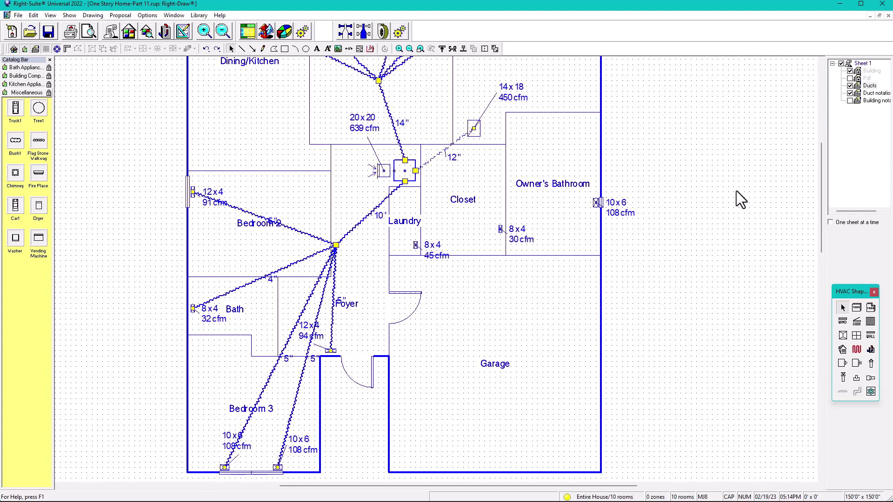
click(871, 364)
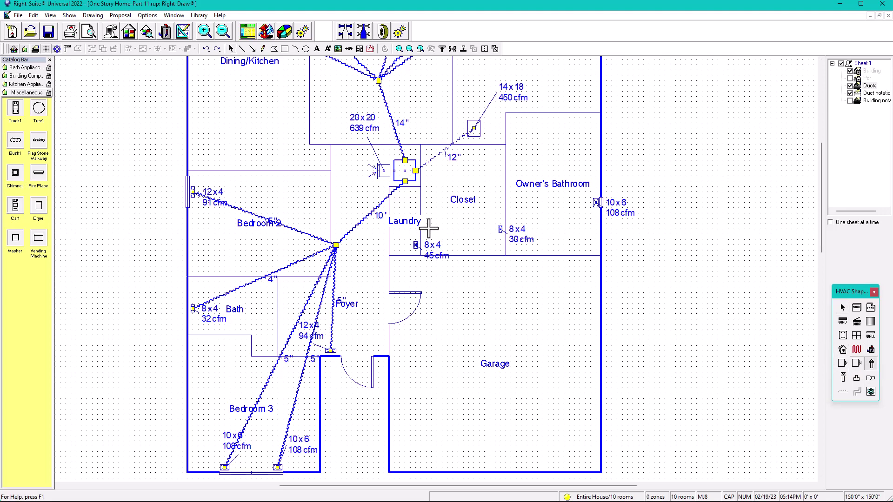
click(416, 171)
click(405, 185)
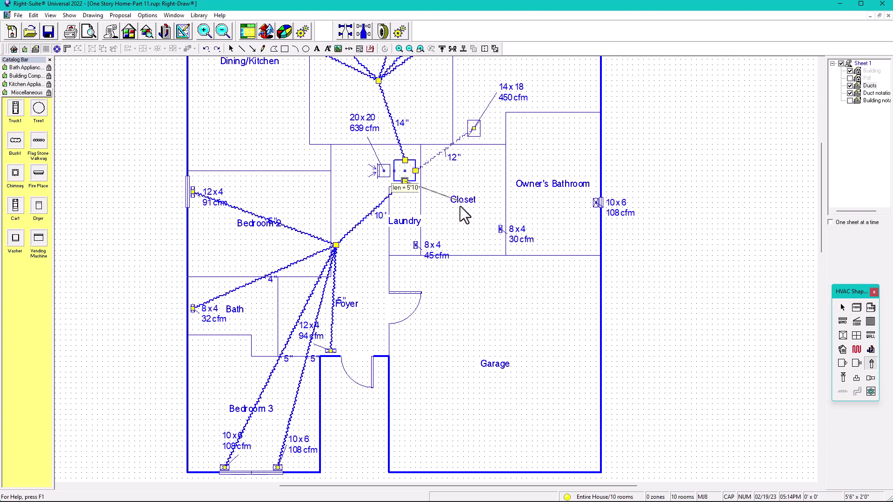
click(454, 208)
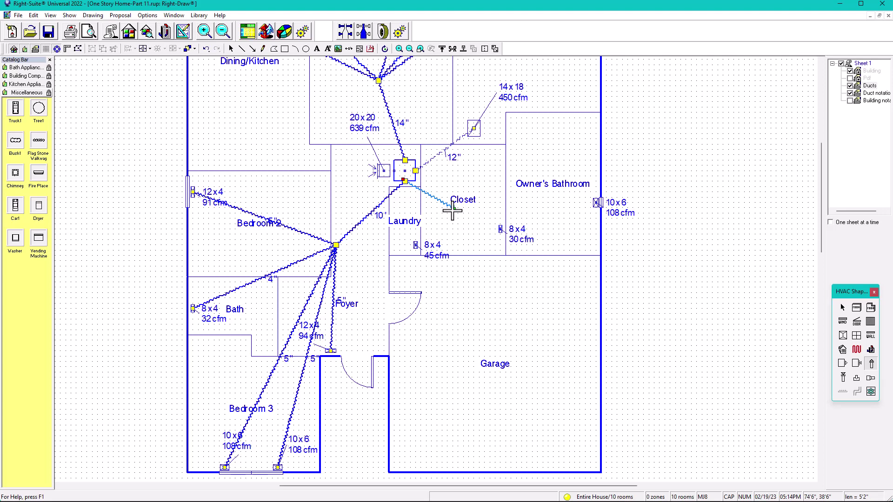
Step: Connect the 8 x 4 registers in the Laundry and Closet and the 10 x 6 Owner's Bathroom register to the Closet junction
click(414, 243)
click(451, 208)
click(501, 228)
click(451, 207)
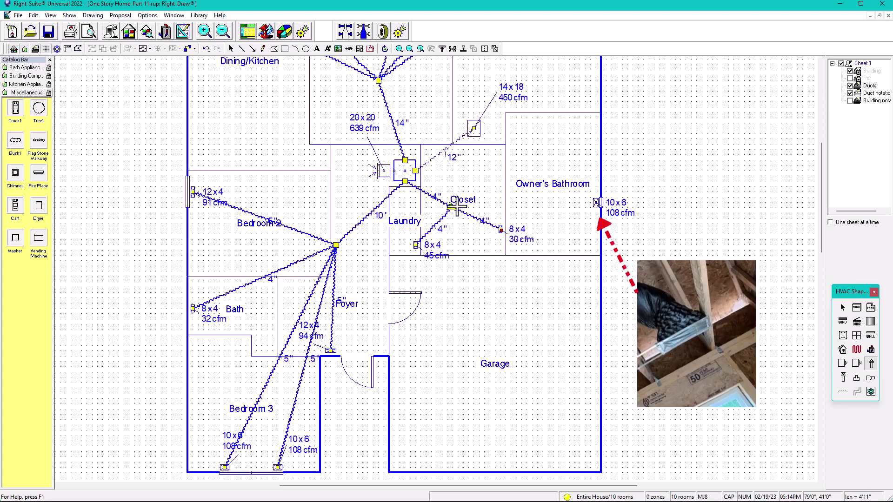
click(594, 201)
click(842, 307)
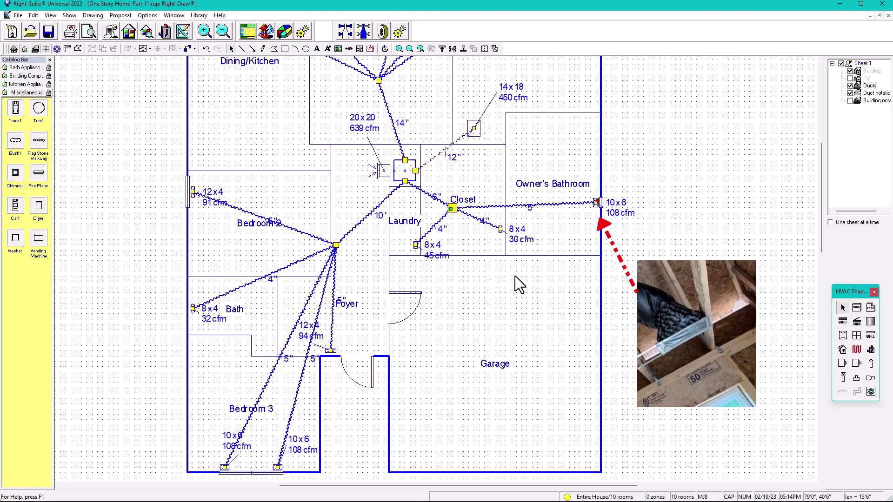
Step: Review the duct layout, inspect the duct preferences for the entire house and the available preference sets, and return to the drawing
scroll(515, 275, down, 1)
middle_drag(514, 275, 571, 308)
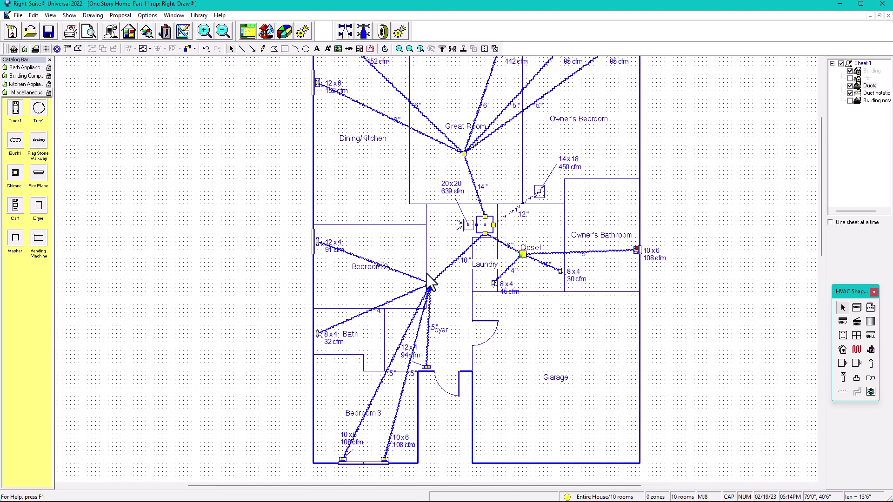
scroll(554, 270, up, 1)
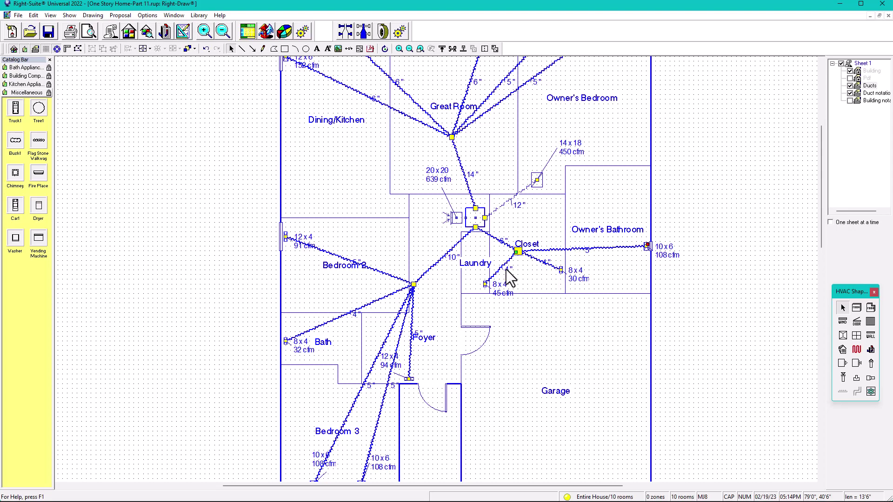
scroll(526, 267, down, 1)
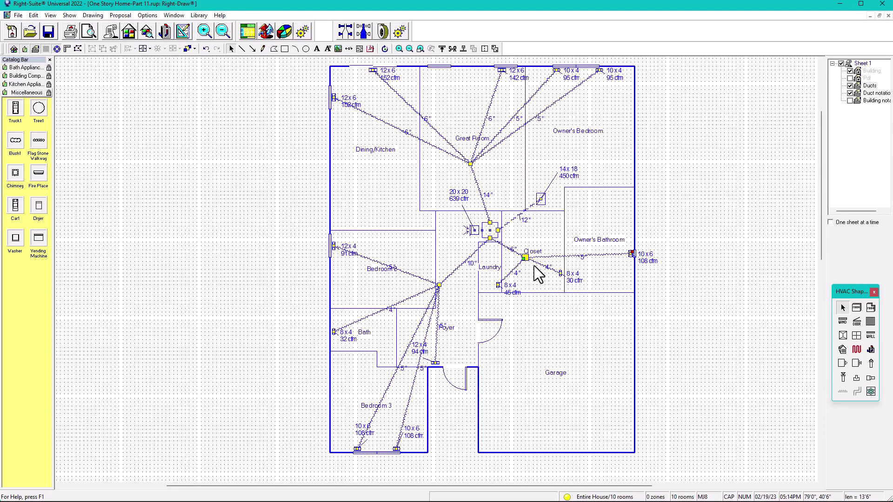
middle_drag(517, 264, 495, 293)
scroll(461, 150, up, 3)
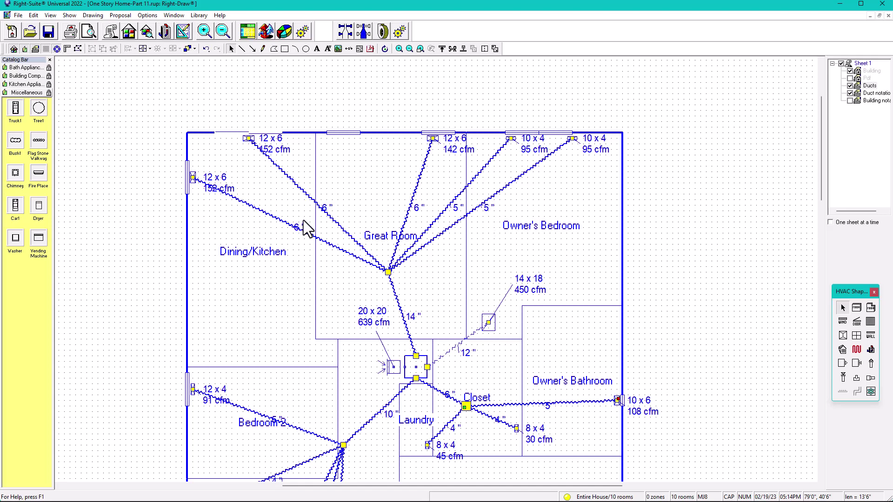
click(399, 32)
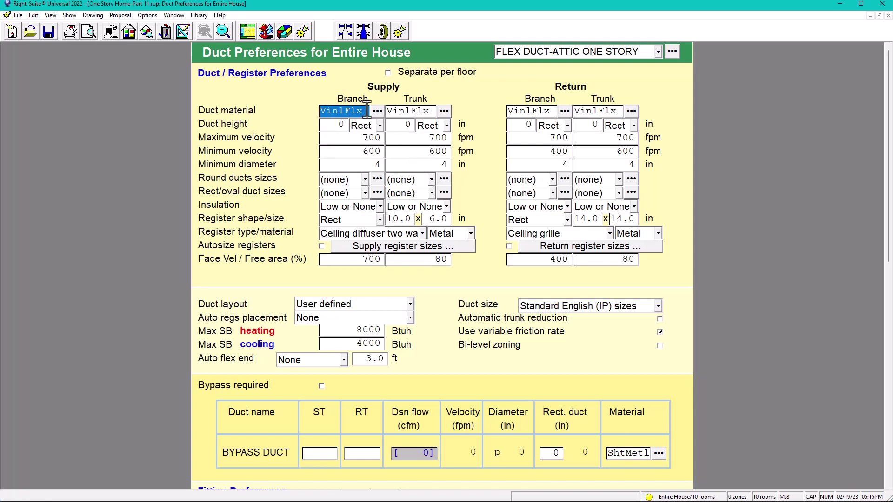
click(657, 52)
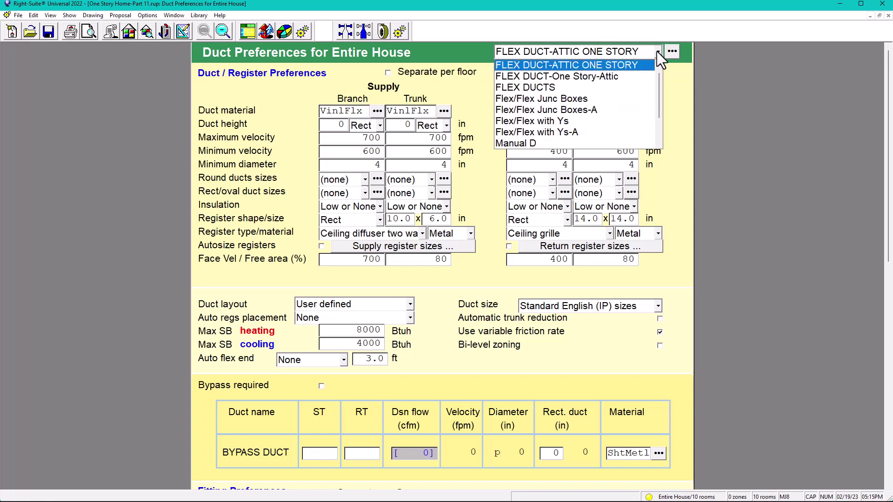
scroll(554, 121, down, 2)
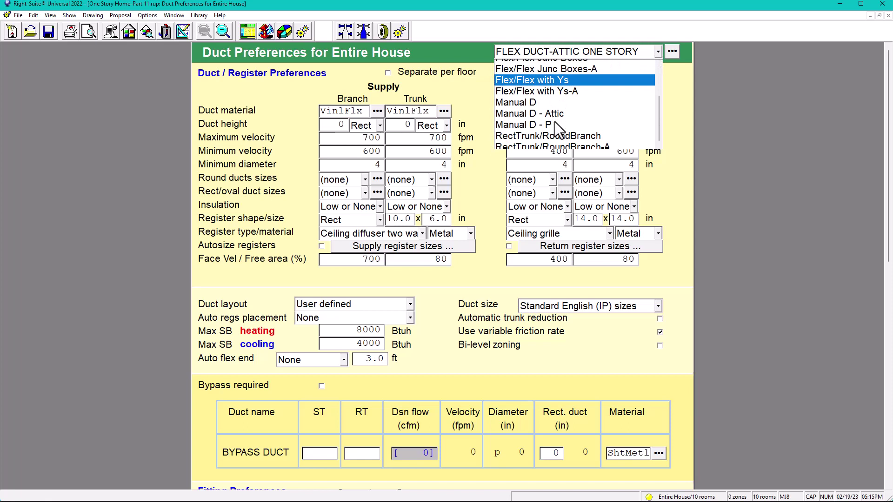
click(690, 94)
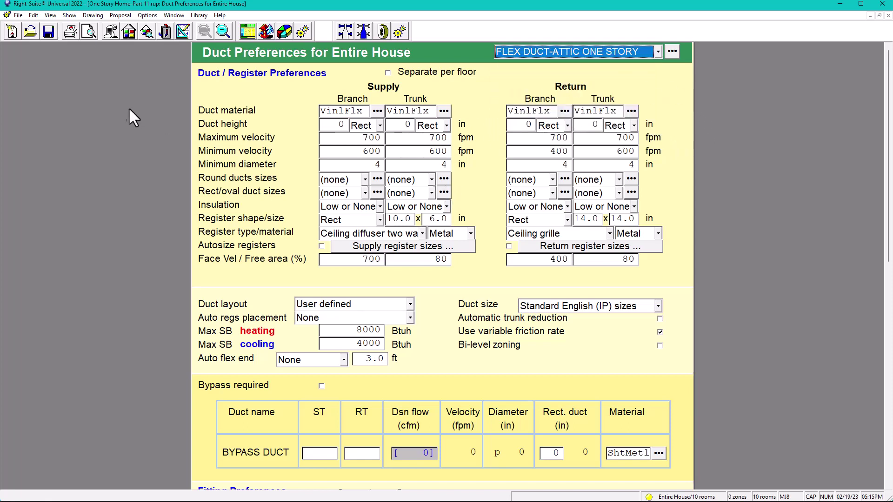
click(184, 29)
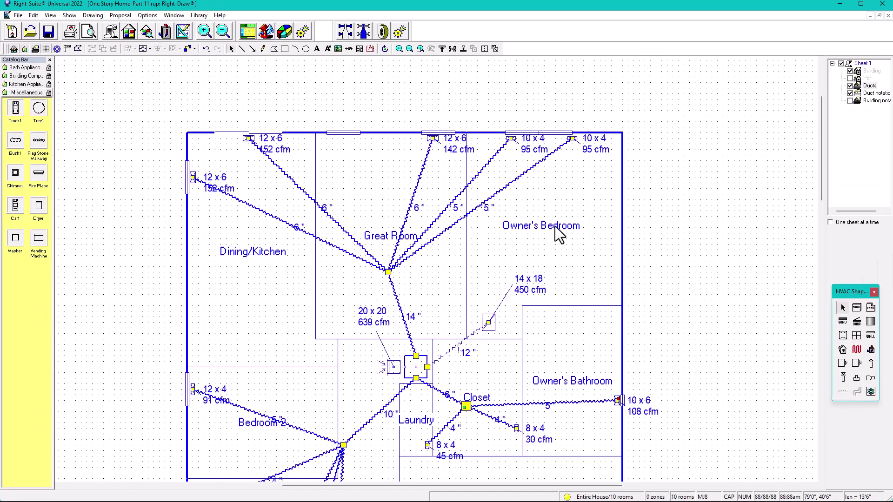
Step: Unlock the Building layer and move the Great Room label into the clear area near the room's upper wall
middle_drag(535, 225, 527, 245)
middle_drag(544, 184, 516, 258)
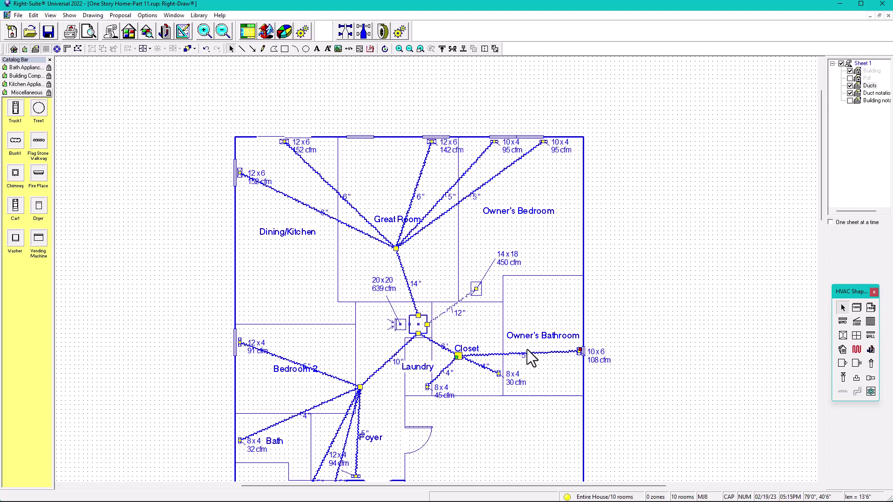
scroll(526, 349, down, 5)
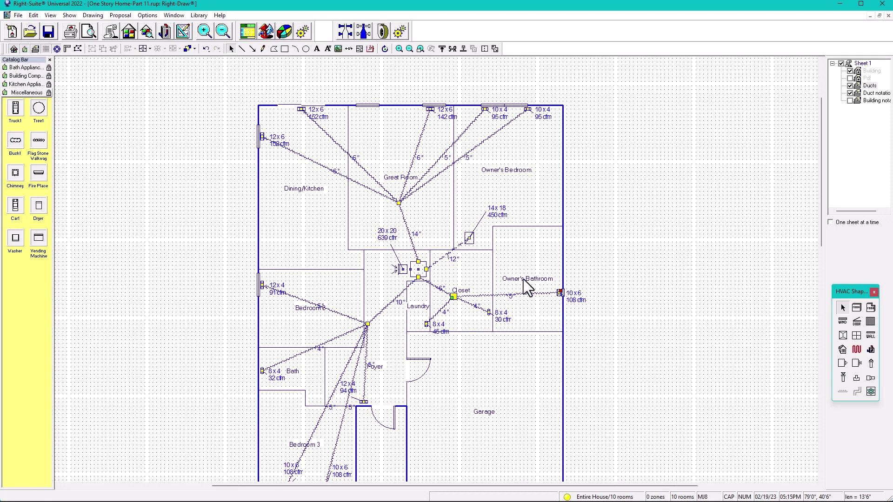
middle_drag(590, 132, 580, 169)
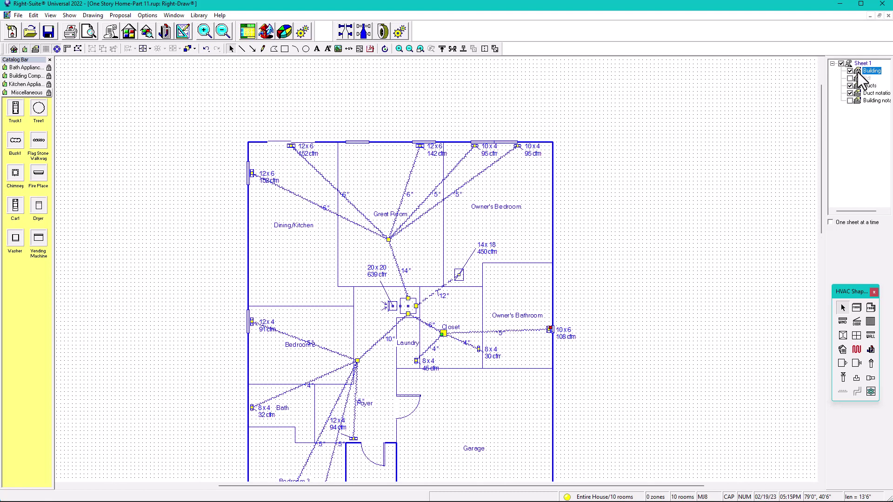
scroll(421, 245, up, 1)
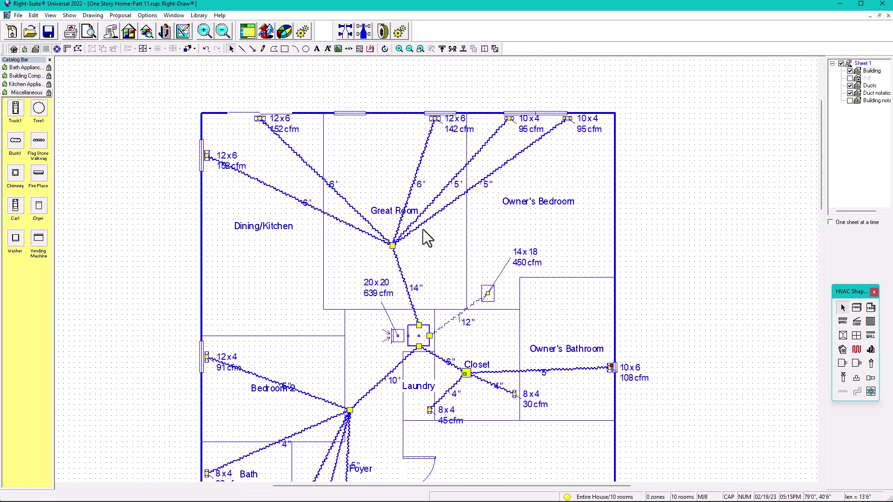
click(388, 212)
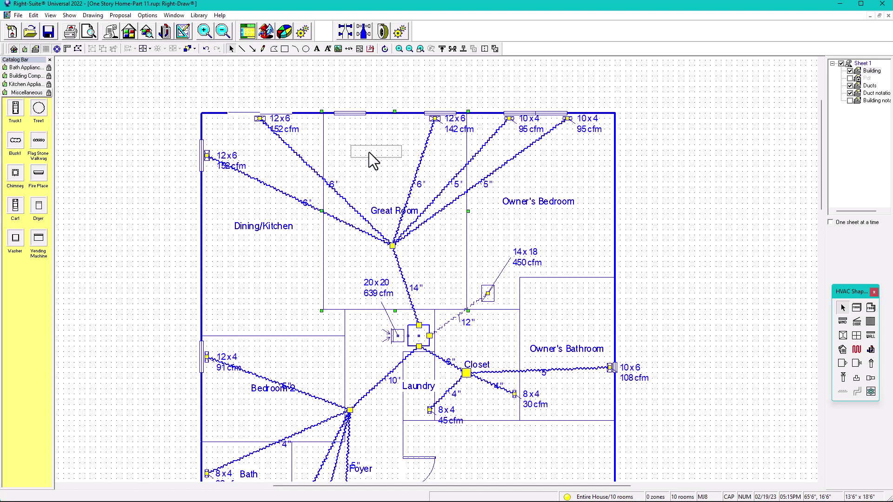
key(Delete)
key(ctrl+z)
Step: Shift the Owner's Bedroom label slightly and move the Closet label up, clear of the supply ducts
click(535, 205)
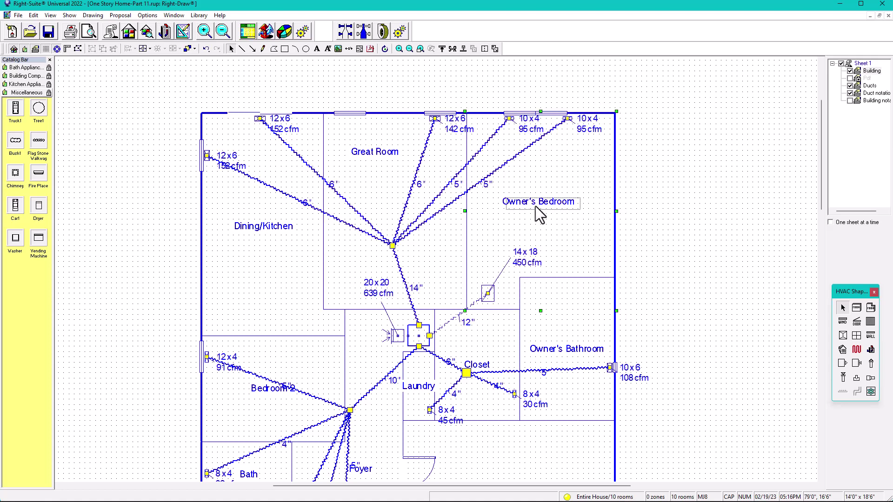
drag(549, 212, 549, 212)
middle_drag(558, 239, 605, 90)
click(528, 213)
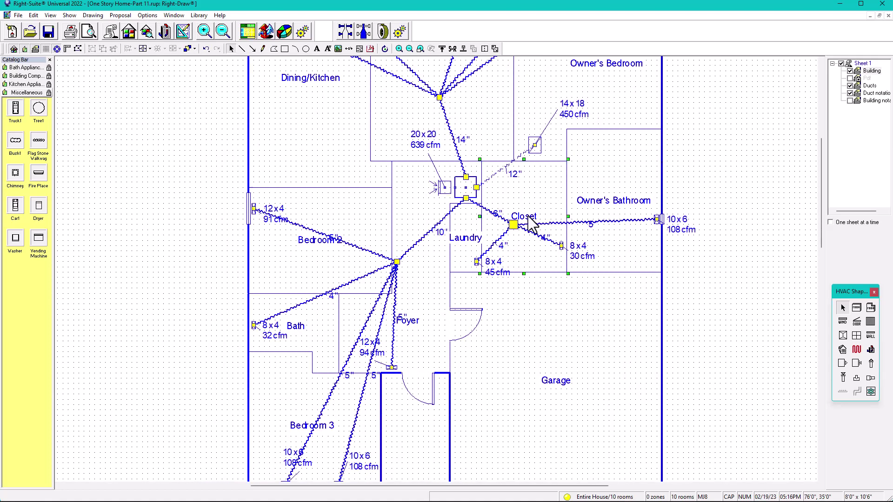
drag(541, 199, 540, 199)
middle_drag(476, 238, 515, 202)
Step: Move the Foyer label to the right of its duct and the Bedroom 3 label to the left of its ducts
click(451, 298)
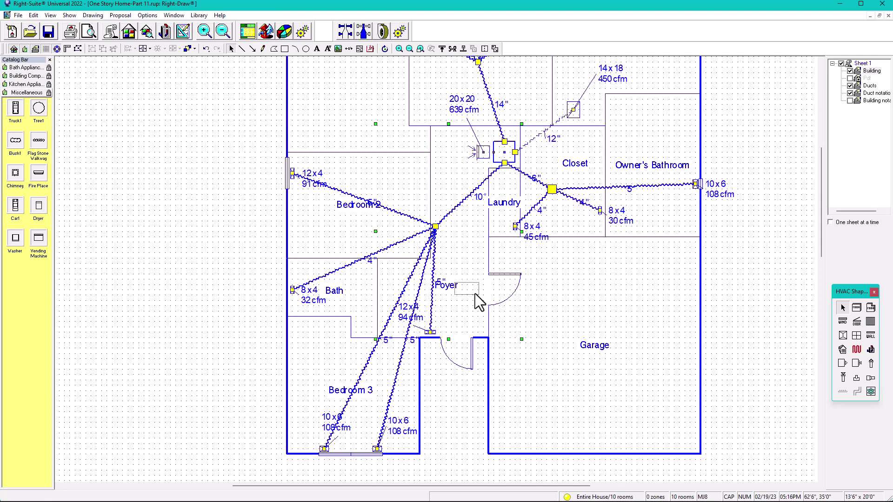
drag(475, 293, 475, 294)
scroll(476, 295, down, 1)
middle_drag(475, 294, 544, 255)
click(375, 352)
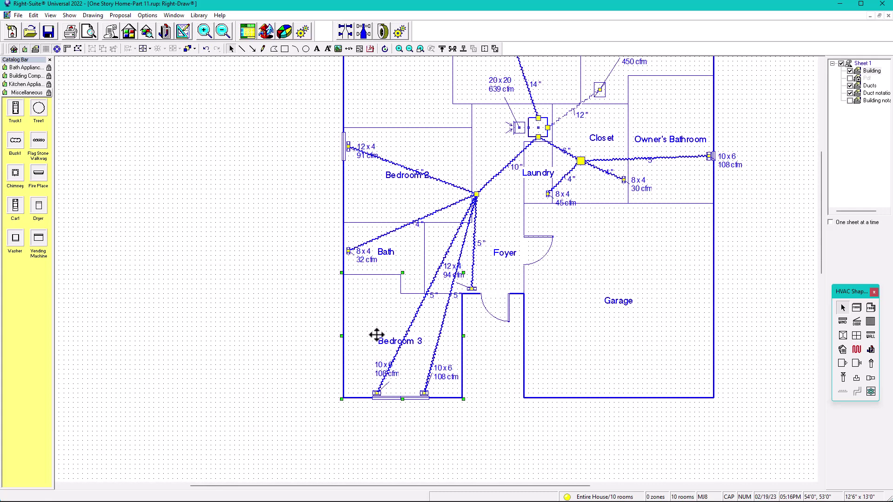
drag(384, 343, 365, 323)
Step: Move the Bedroom 2 label above its supply duct, lock the Building layer again and make Ducts the active layer
middle_drag(429, 205, 443, 233)
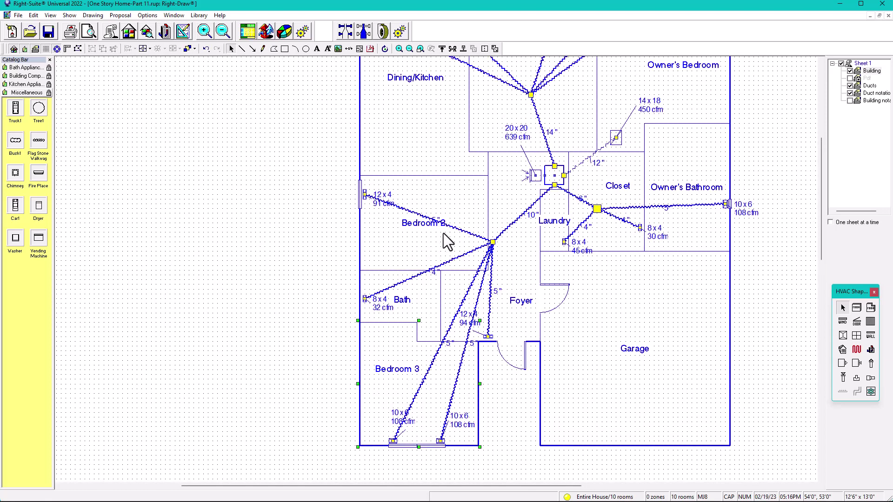
click(390, 252)
drag(410, 228, 433, 200)
scroll(626, 195, down, 1)
mouse_move(626, 195)
middle_down()
mouse_move(612, 323)
mouse_move(571, 322)
middle_up()
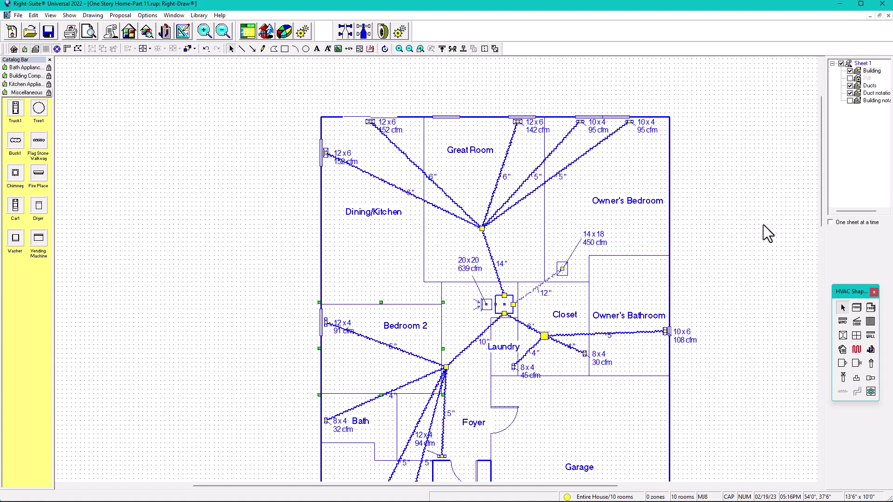
click(867, 70)
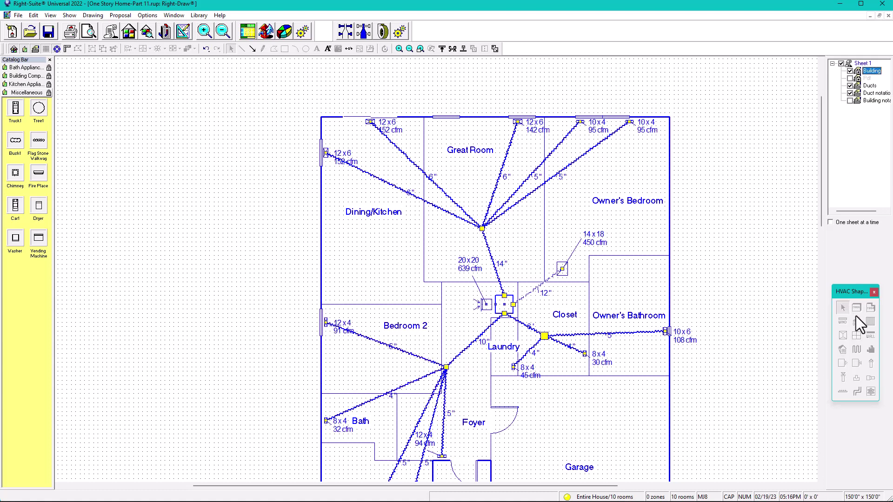
click(849, 90)
Step: Offset the 6-inch size labels of the two leftmost ducts from the Great Room junction so they clear the duct lines
middle_drag(551, 233, 553, 220)
scroll(411, 156, up, 1)
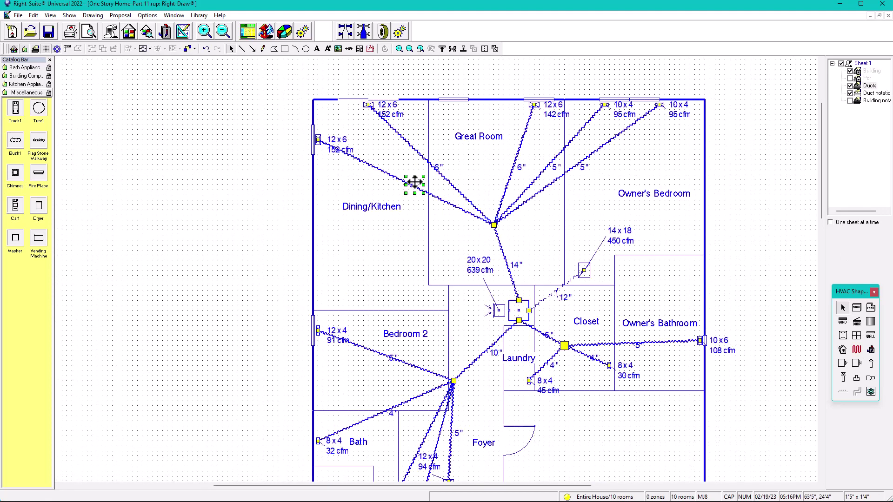
click(441, 161)
scroll(551, 178, down, 1)
Step: Offset the duct size labels on the Bedroom 2, Bath and two Bedroom 3 runs from their duct lines
click(426, 257)
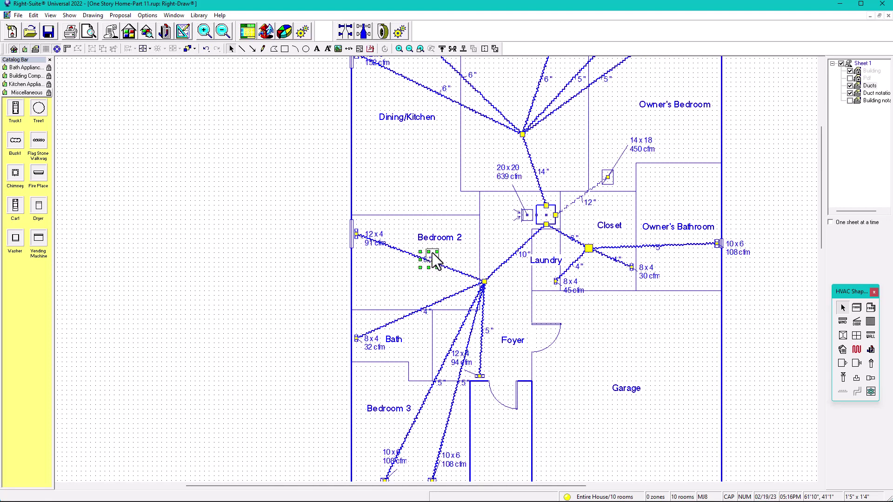
click(421, 305)
drag(419, 305, 412, 299)
drag(440, 384, 459, 394)
click(463, 383)
click(456, 359)
Step: Move the register labels of the Foyer, Bath and Bedroom 2 clear of the ducts
drag(461, 358, 501, 375)
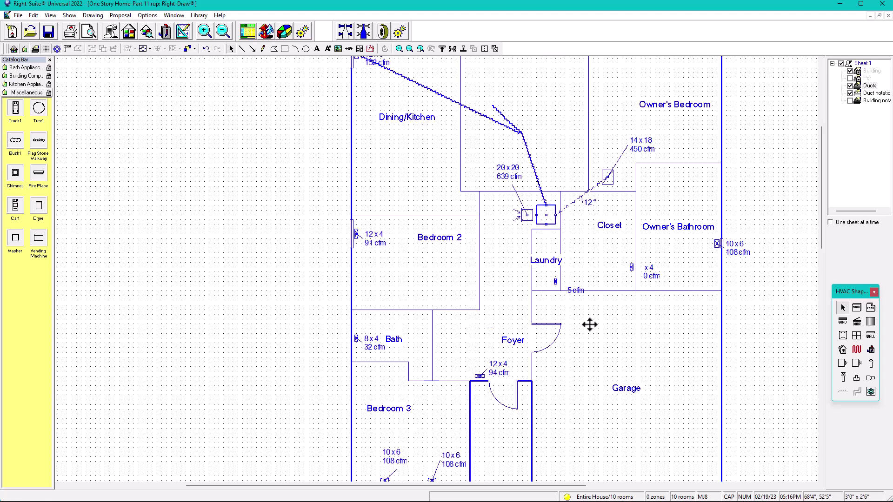
drag(373, 341, 367, 347)
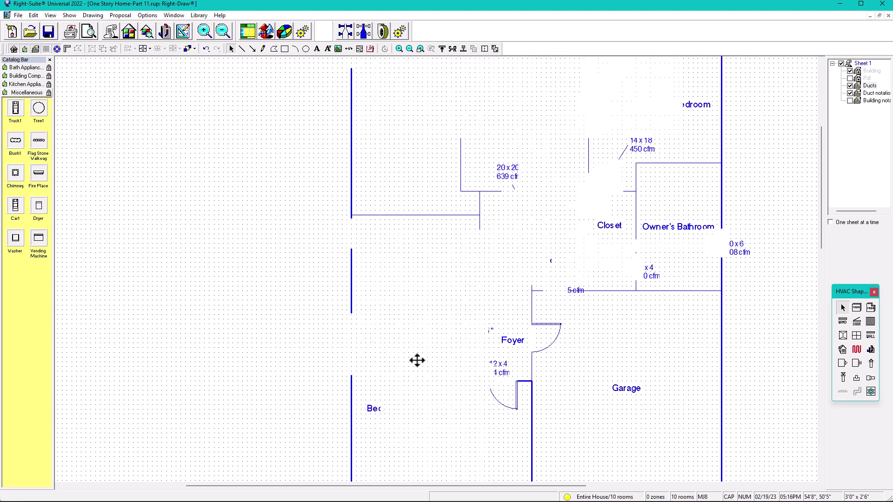
drag(370, 234, 372, 257)
click(265, 293)
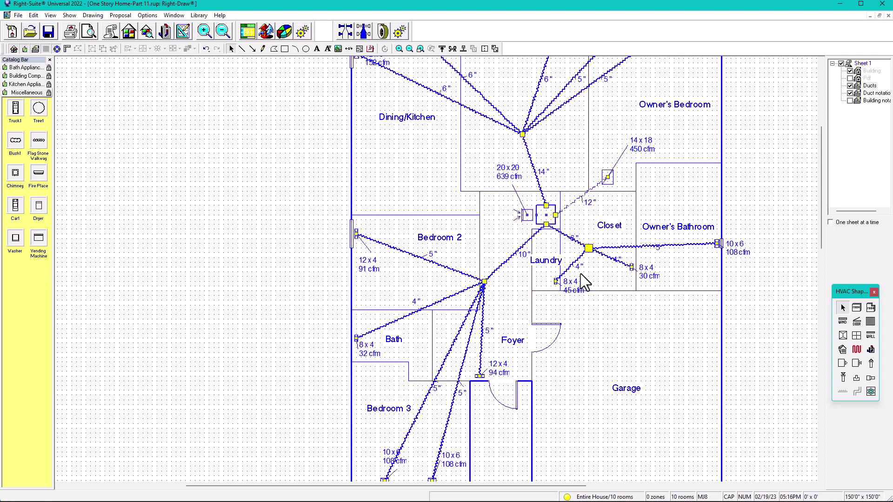
Step: Offset the duct size labels around the Closet junction from their lines and move the Laundry's 8 x 4 register label below the room
middle_drag(597, 267, 570, 255)
drag(589, 245, 581, 250)
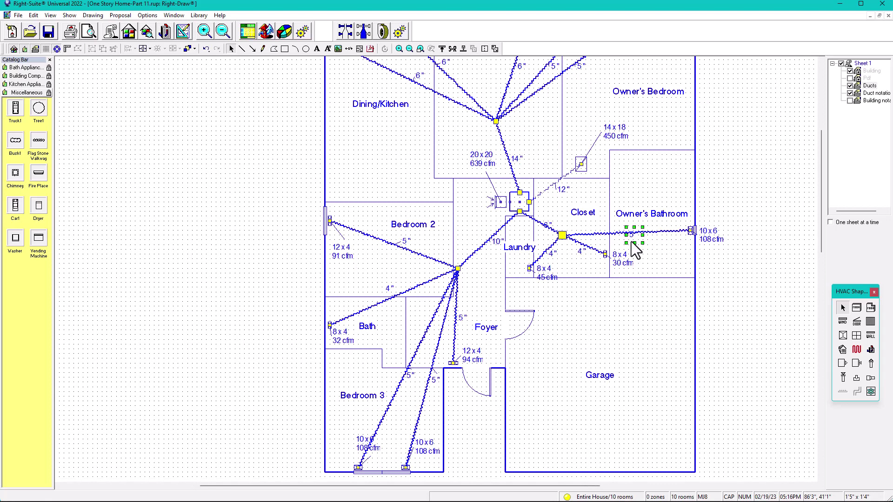
drag(554, 224, 549, 219)
click(755, 166)
drag(547, 272, 542, 292)
click(746, 152)
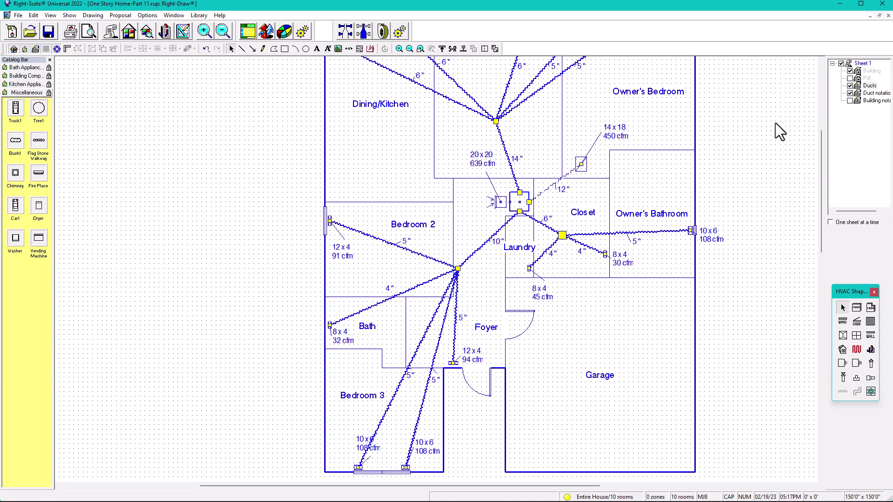
Step: Switch to the Manual D-1.png image to consult the recommended and maximum duct velocities, and return to the drawing
key(alt)
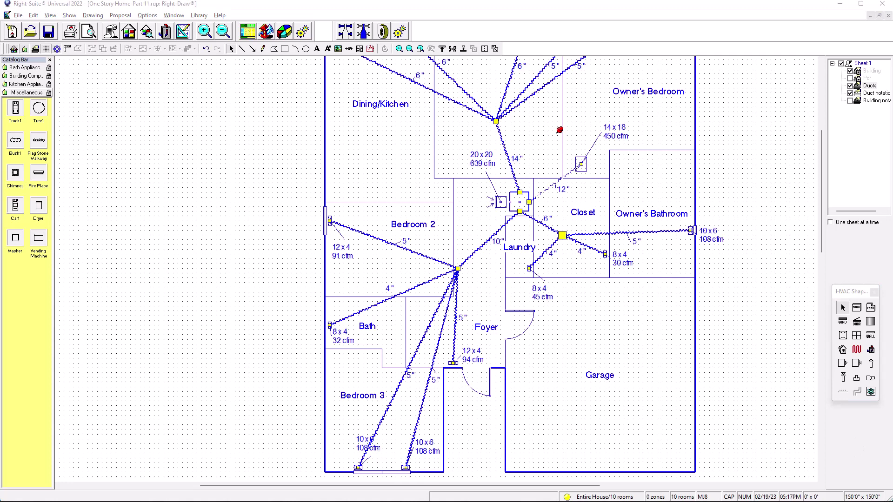
key(alt+Tab)
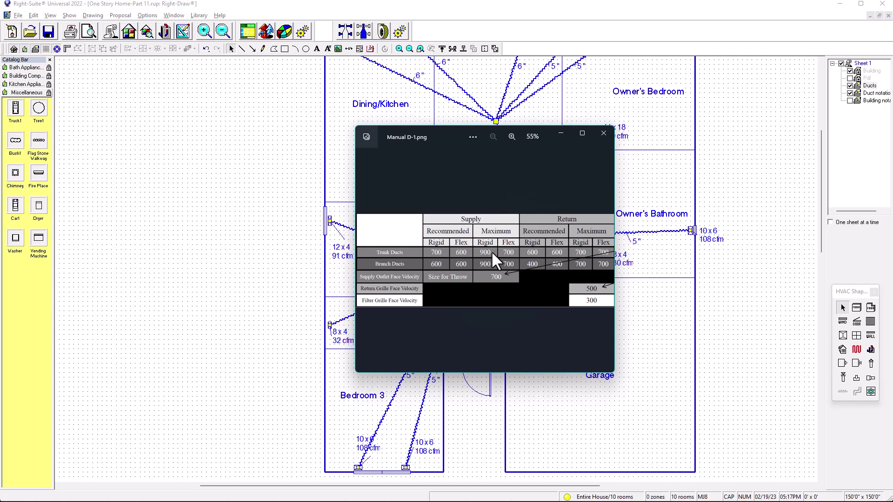
click(736, 186)
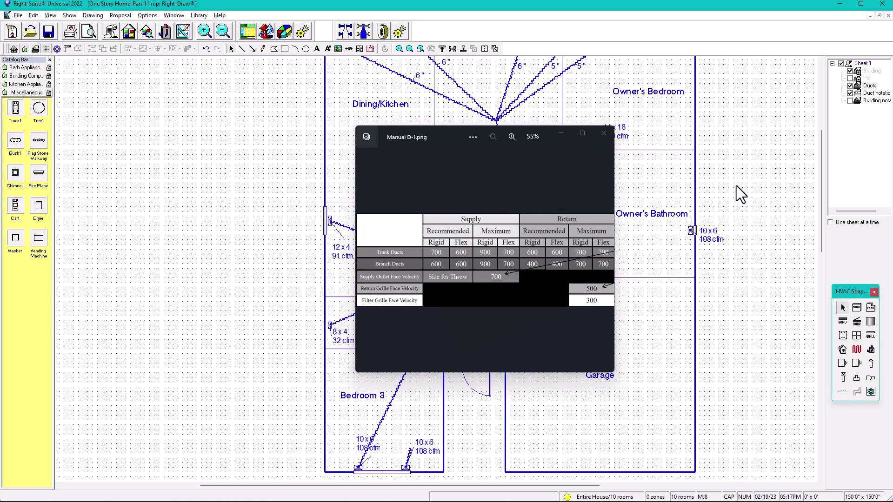
click(560, 135)
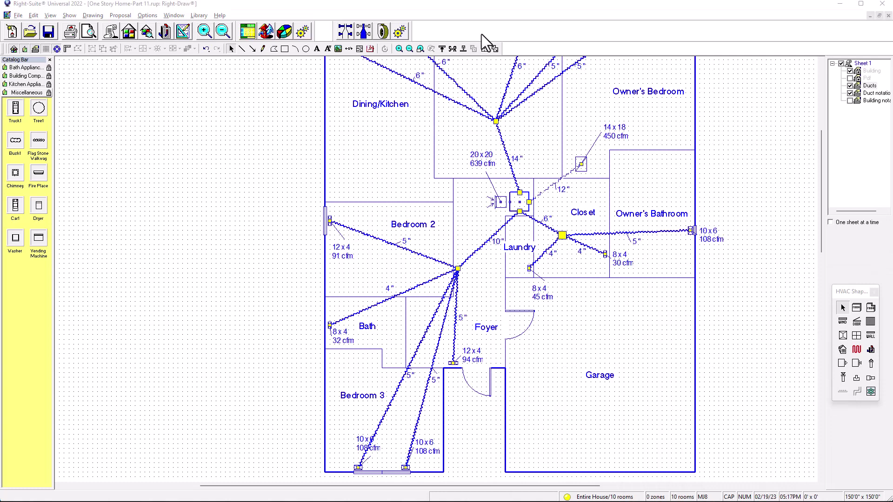
click(451, 180)
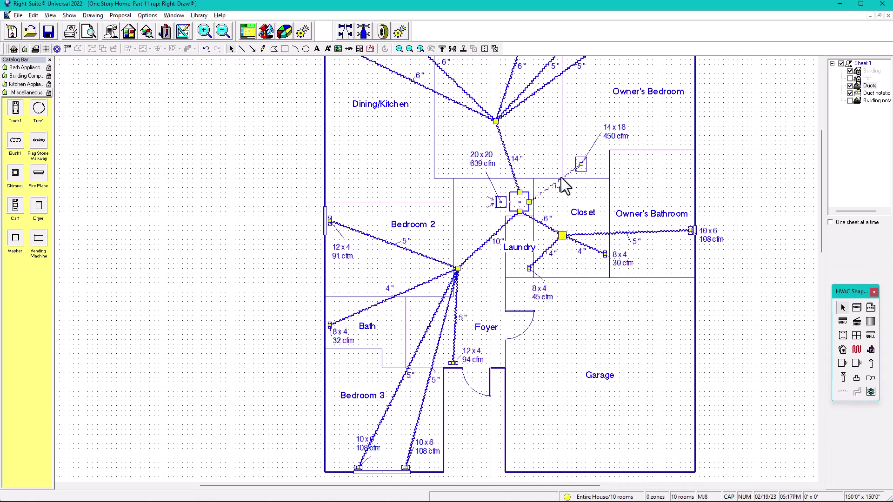
Step: Open the properties of the 14-inch trunk from the air handler to the Great Room junction and set its diameter to 12 in
scroll(563, 186, up, 3)
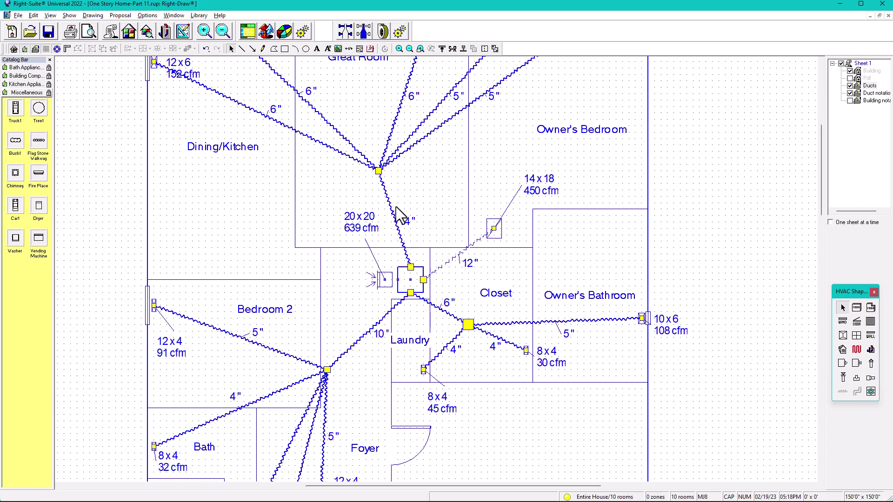
click(397, 228)
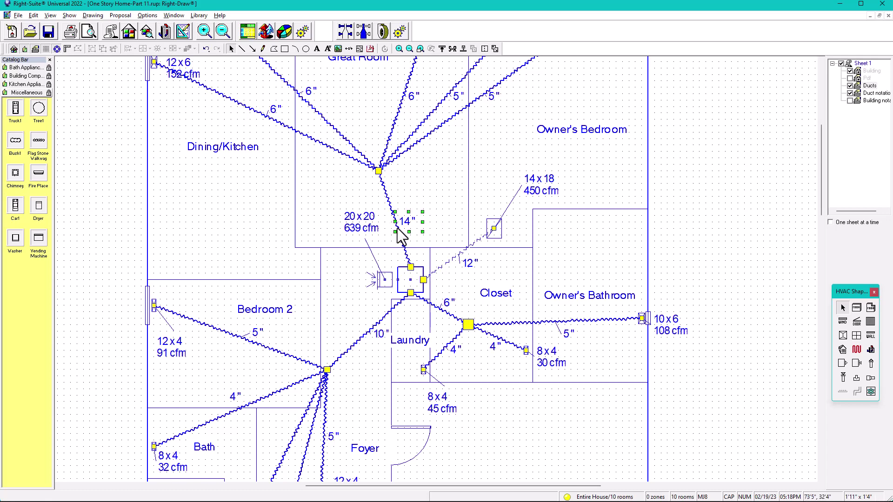
double_click(387, 198)
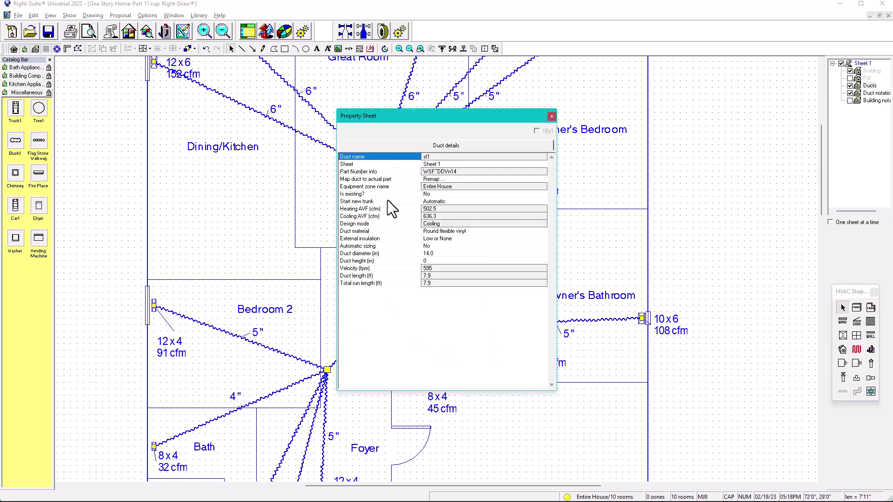
click(432, 253)
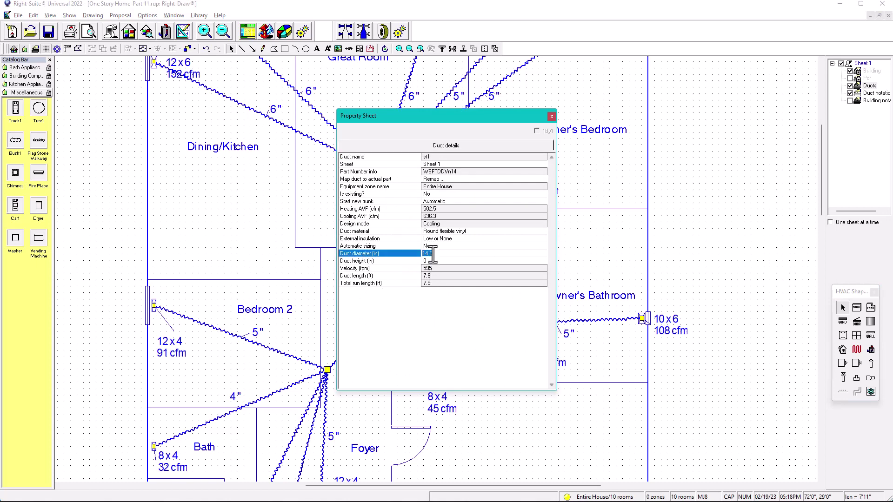
text(12)
key(Return)
mouse_move(423, 120)
mouse_down()
mouse_move(481, 128)
mouse_move(549, 109)
mouse_up()
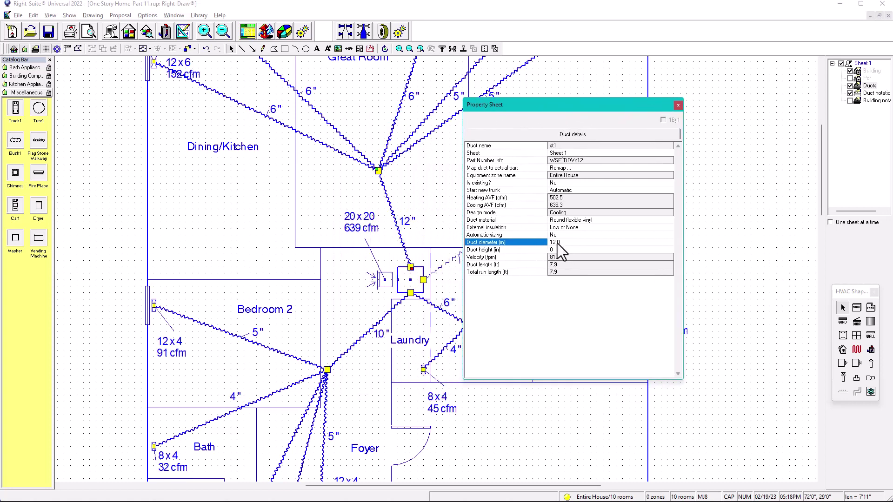
Step: Set the Great Room trunk's duct diameter to 14 in
click(562, 244)
text(14)
key(Return)
Step: Turn off automatic sizing for the 10-inch trunk from the air handler to the Foyer junction and set its diameter to 12 in
click(364, 335)
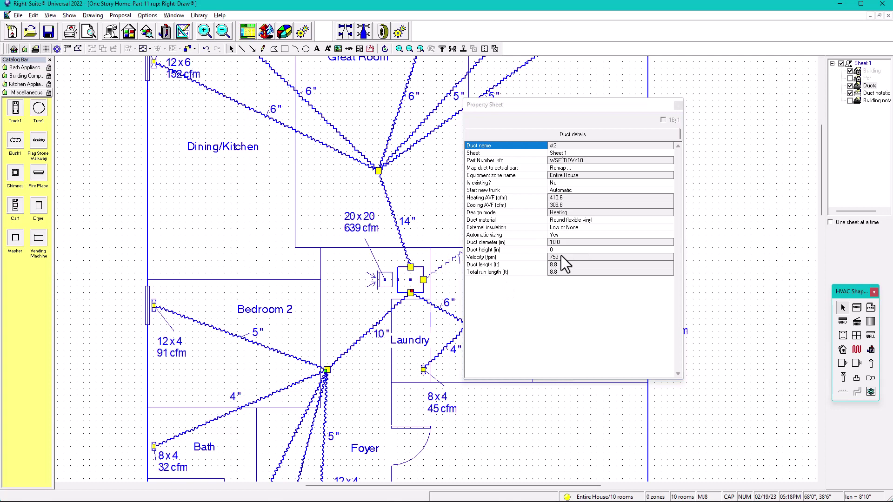
click(558, 235)
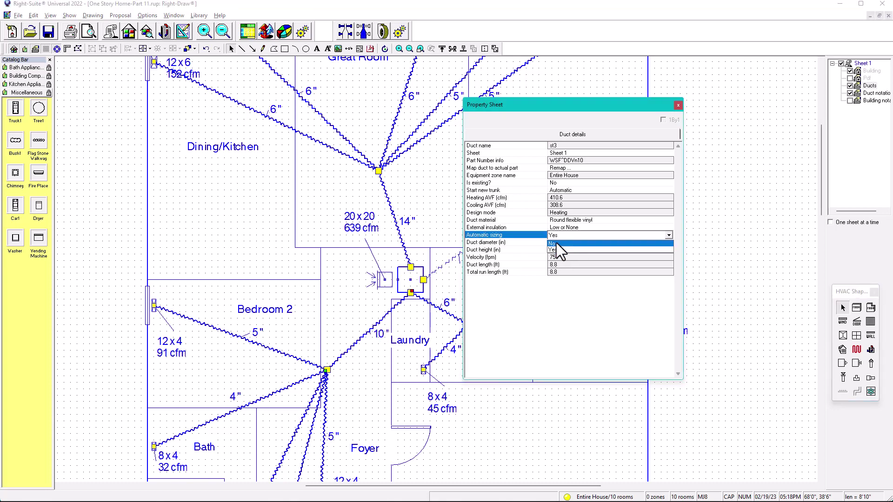
click(558, 248)
click(557, 244)
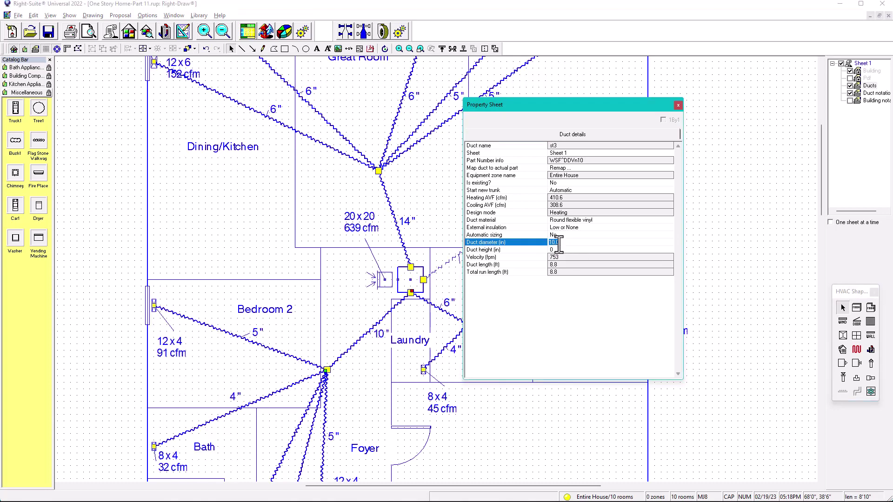
text(12)
key(Return)
Step: Set the Foyer junction trunk's duct diameter to 10 in
click(553, 245)
text(10)
key(Return)
Step: Check the velocity and sizing details of the 6-inch duct between the air handler and the Closet junction
mouse_move(565, 103)
mouse_down()
mouse_move(602, 96)
mouse_move(629, 117)
mouse_up()
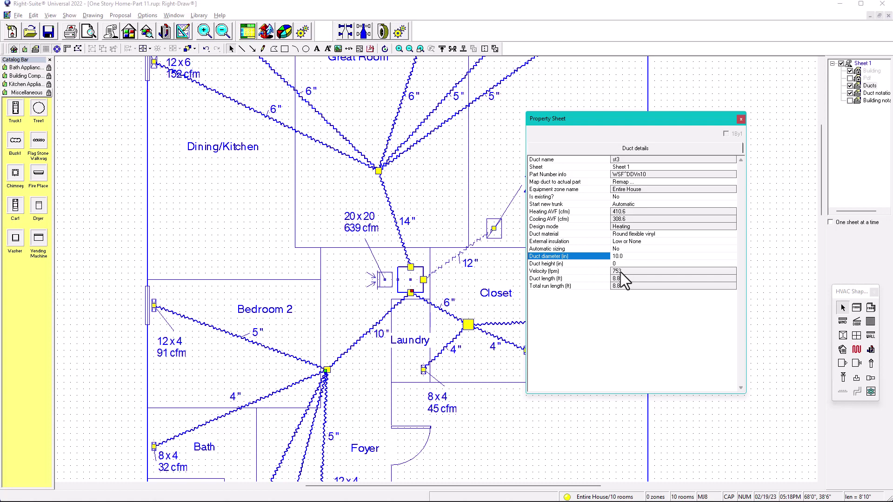
click(438, 307)
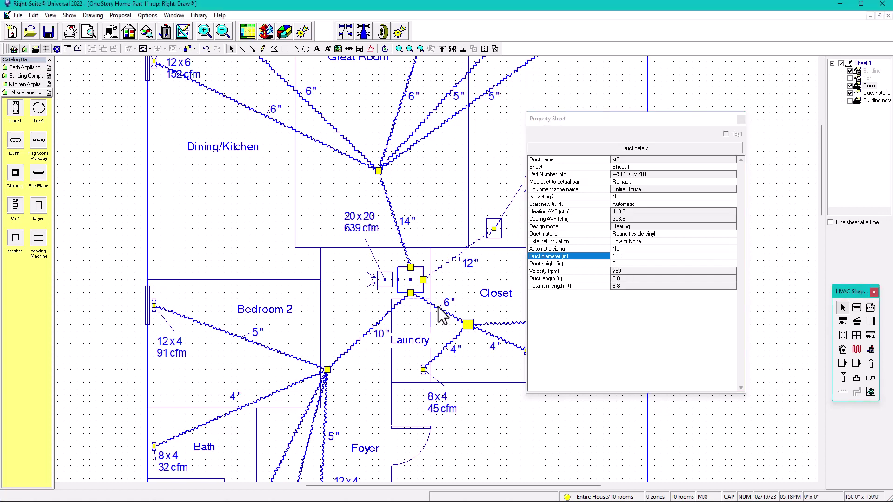
click(442, 316)
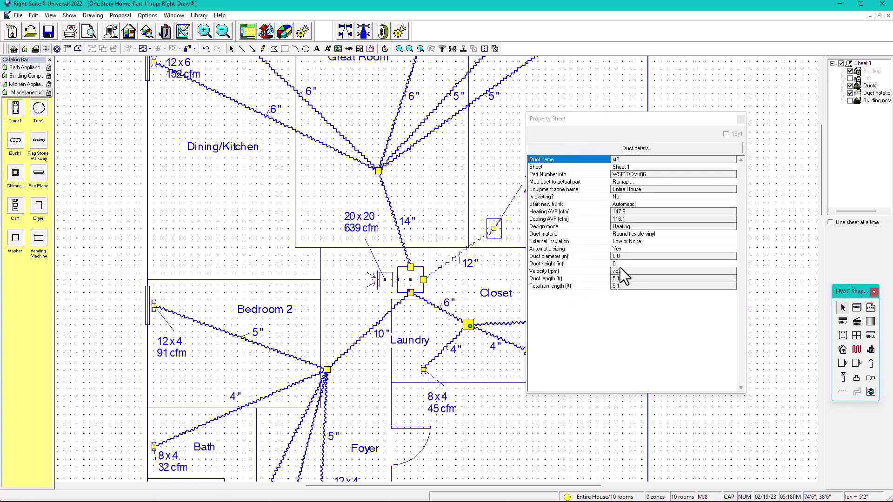
Step: Review the trunk and return branch sizes and velocities for the entire house, and return to the duct drawing
click(742, 119)
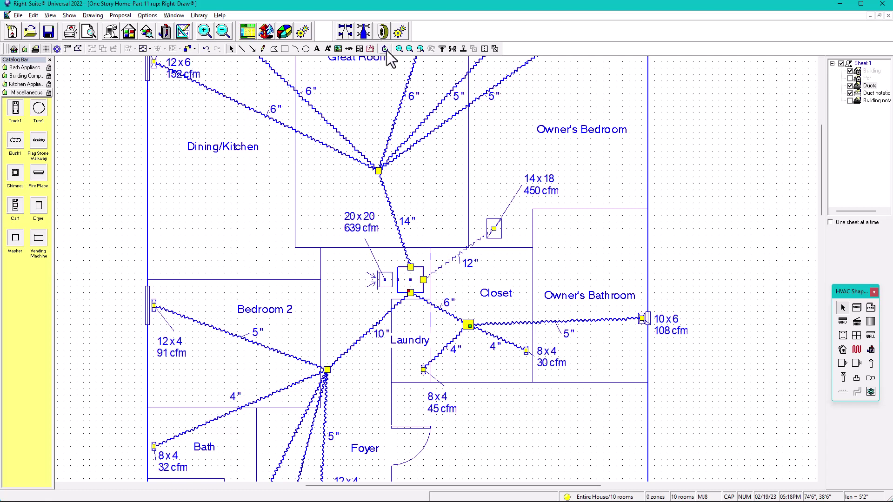
click(365, 32)
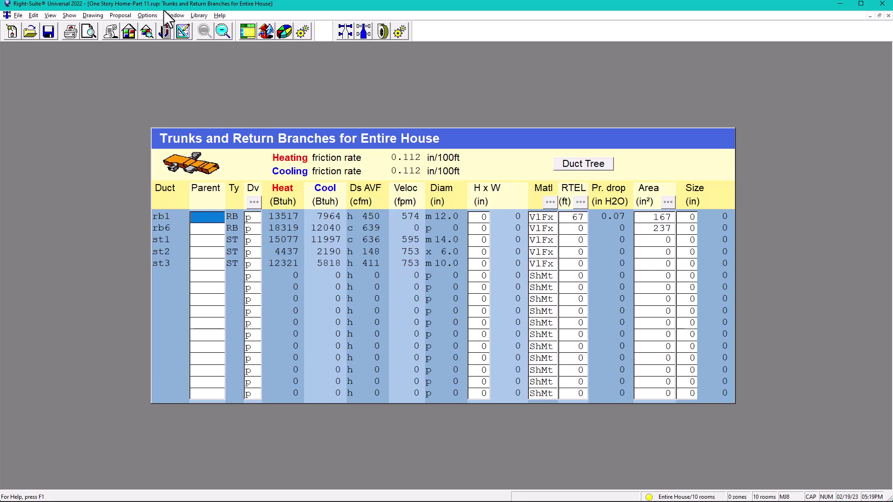
click(182, 32)
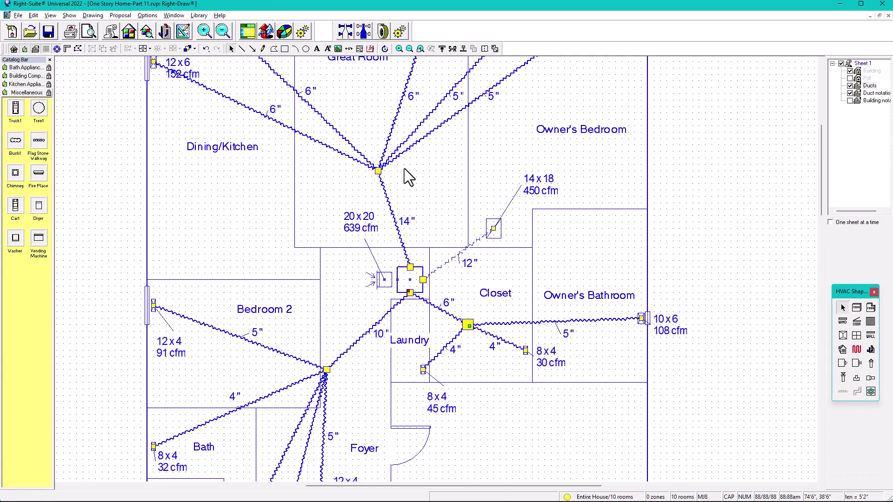
Step: Consult the Manual D-1.png chart for the recommended and maximum duct velocities, and move it off the drawing
mouse_move(403, 168)
middle_down()
mouse_move(409, 196)
mouse_move(456, 249)
middle_up()
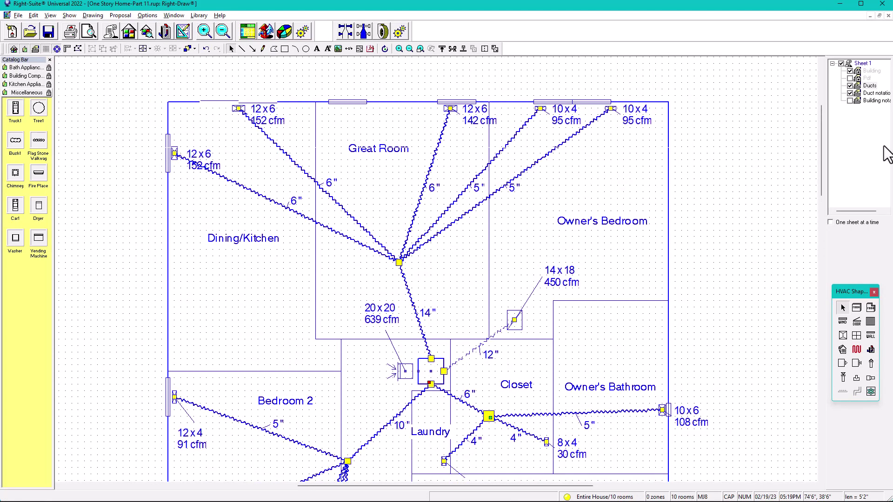
mouse_move(605, 501)
mouse_down()
mouse_move(387, 57)
mouse_move(410, 131)
mouse_up()
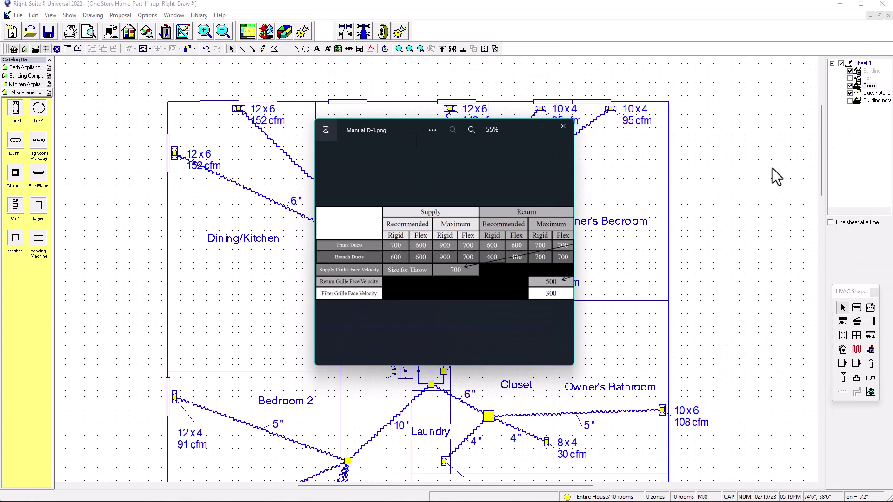
click(782, 160)
mouse_move(396, 130)
mouse_down()
mouse_move(646, 209)
mouse_move(892, 218)
mouse_up()
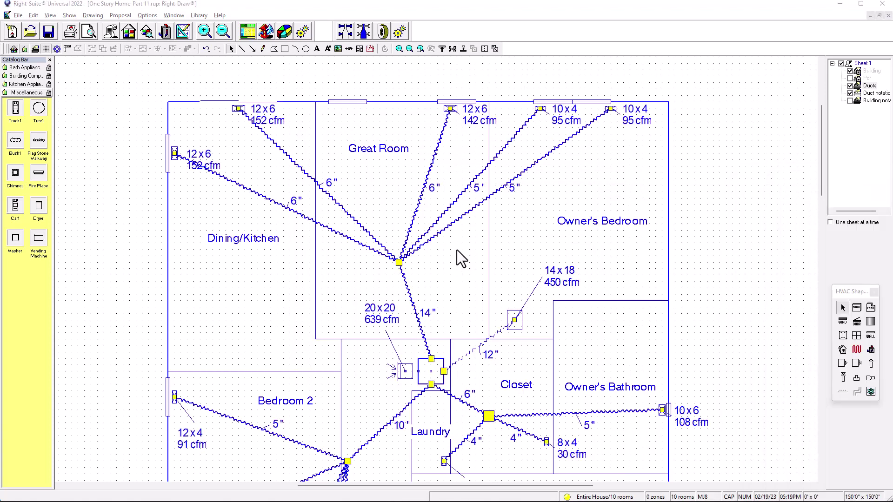
Step: Check the velocity details of the branch ducts serving the Owner's Bedroom, Great Room and Dining/Kitchen
click(452, 224)
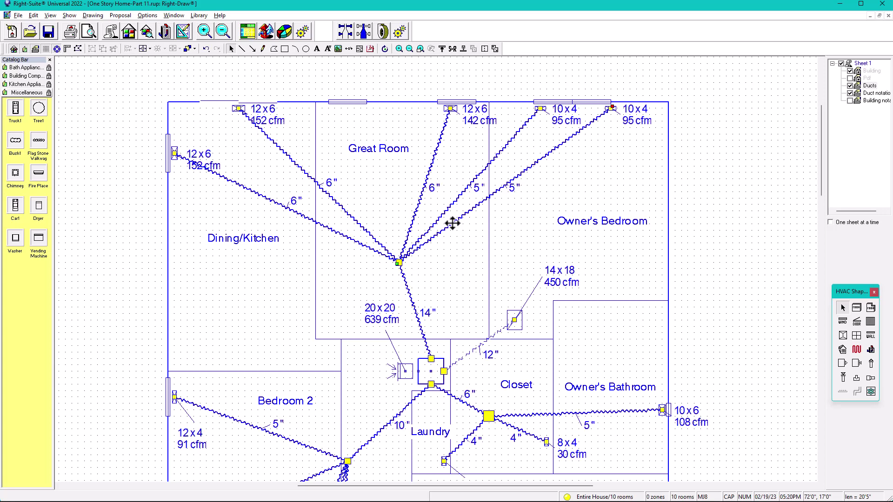
double_click(452, 224)
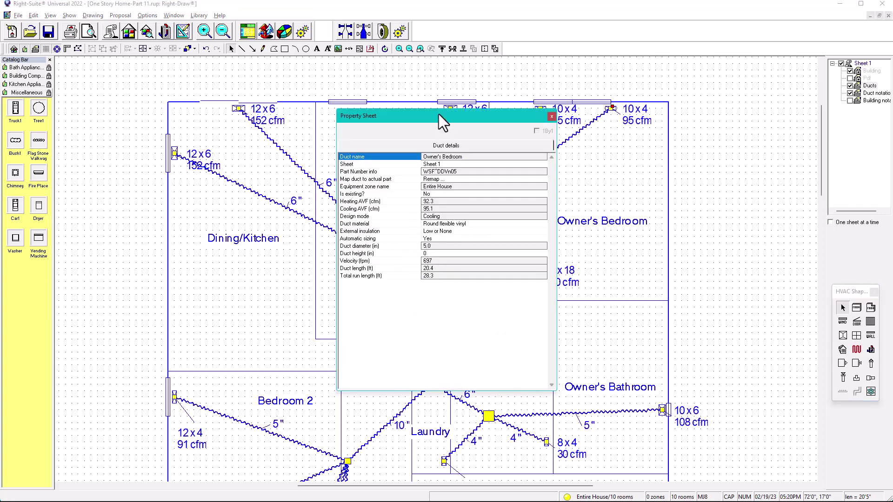
drag(442, 122, 668, 83)
click(446, 219)
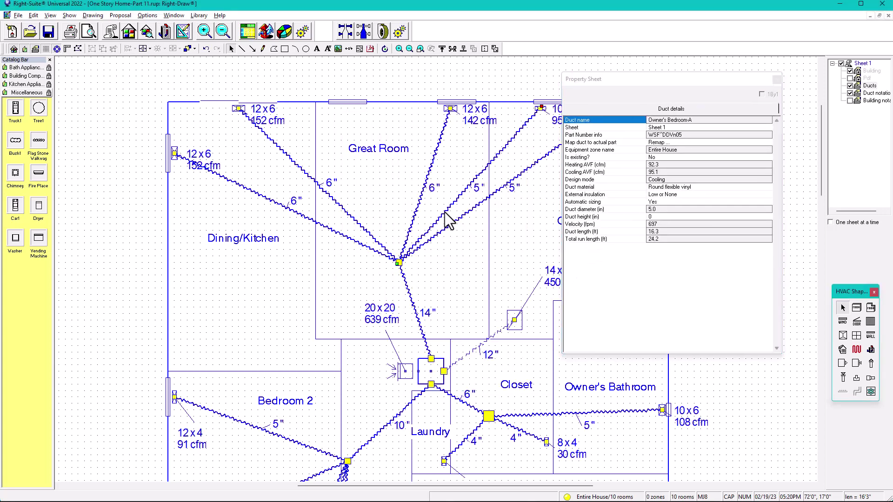
click(417, 209)
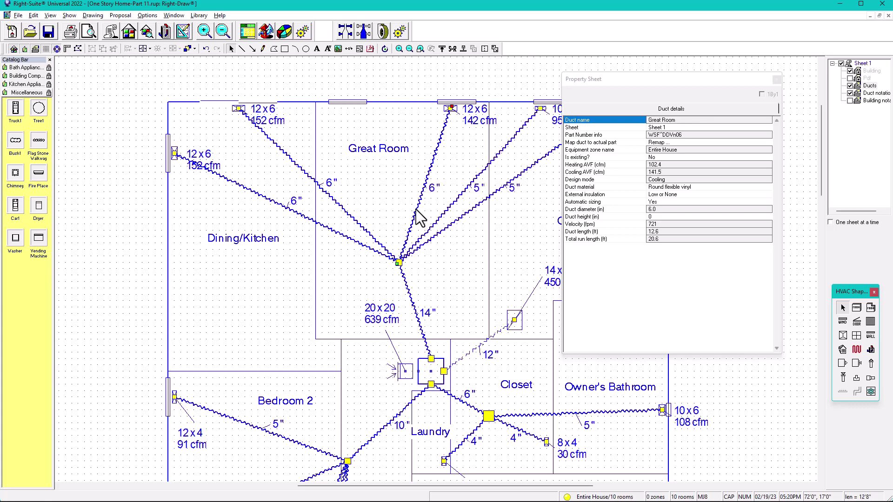
click(356, 220)
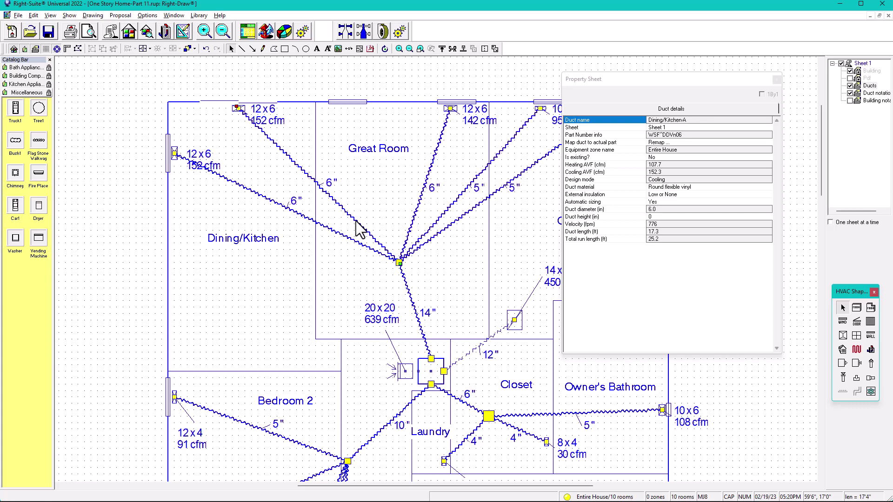
click(347, 237)
Step: Check the velocity details of the Bedroom 2 branch duct
mouse_move(390, 311)
middle_down()
mouse_move(373, 255)
mouse_move(314, 210)
middle_up()
middle_drag(343, 297, 368, 207)
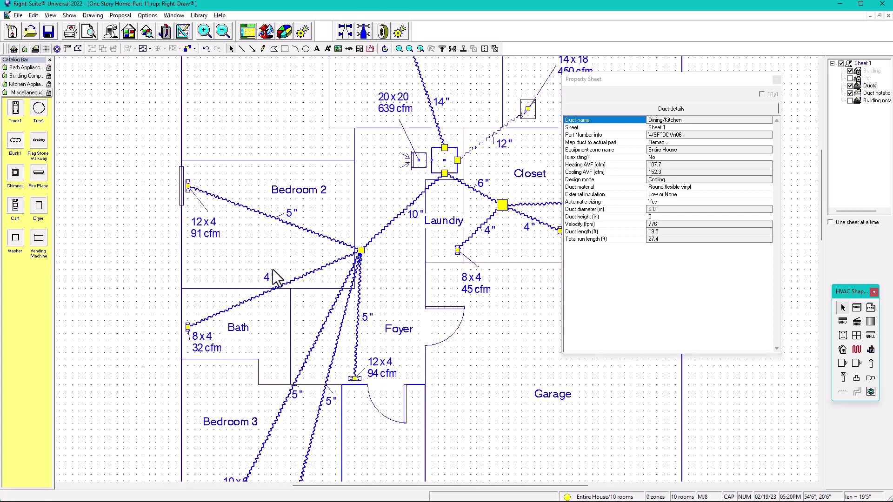
click(320, 237)
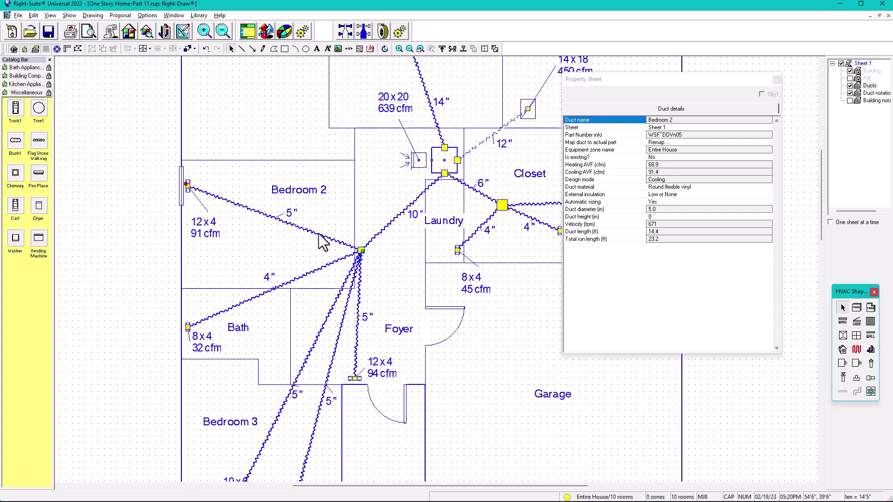
Step: Turn off automatic sizing for the Bath branch duct
click(306, 278)
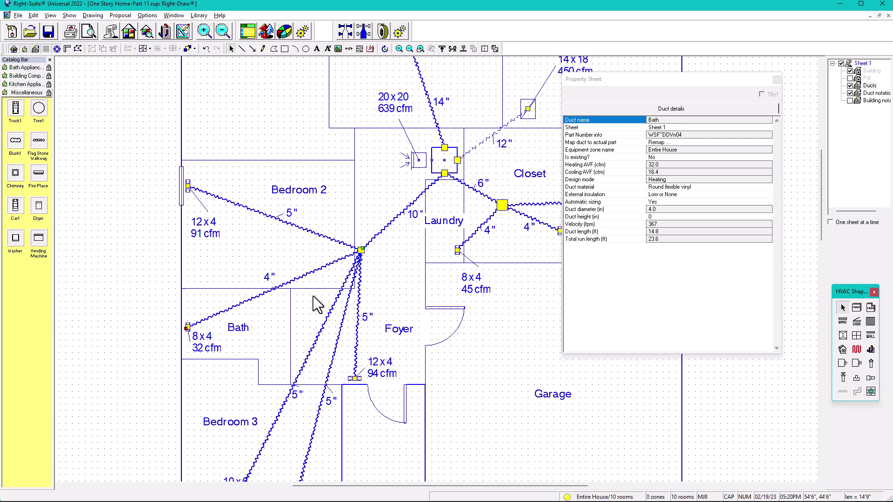
click(655, 203)
click(658, 217)
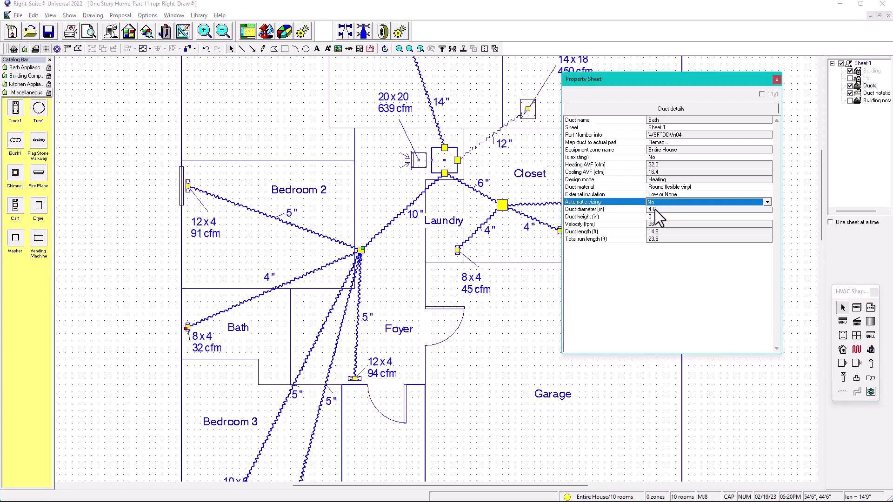
Step: Try a duct diameter of 3 in for the Bath branch duct
click(655, 209)
text(3)
key(Return)
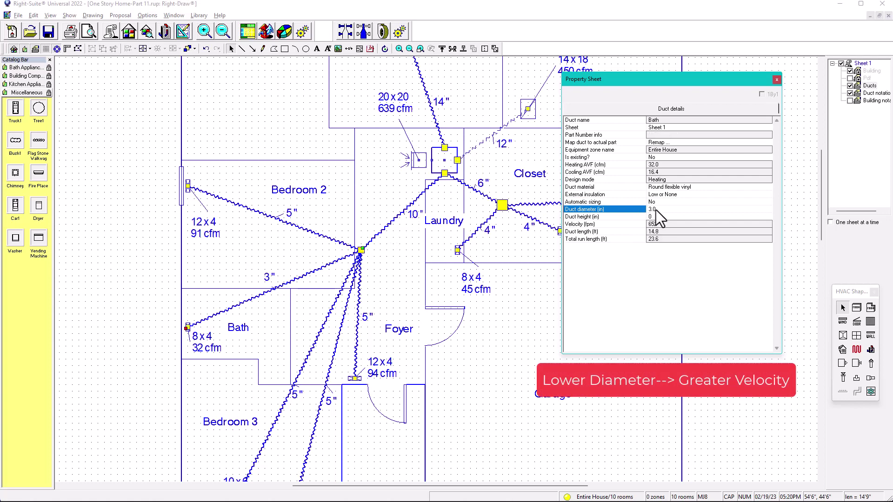
Step: Set the Bath branch duct's diameter to 4 in
click(656, 210)
text(4)
key(Return)
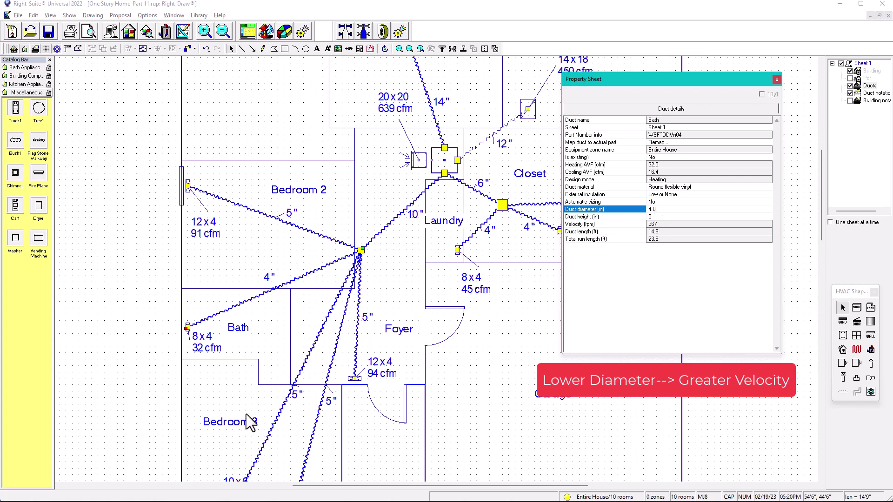
Step: Check the velocity details of both Bedroom 3 branch ducts and the Foyer branch duct
click(286, 399)
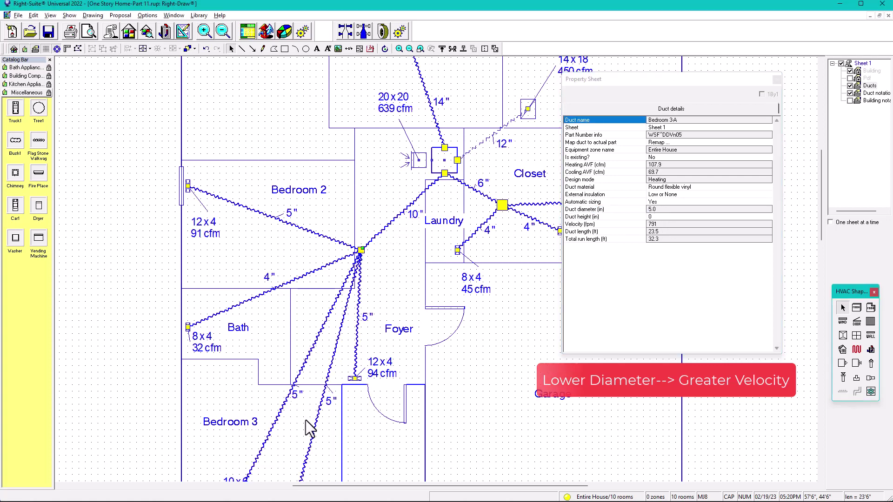
click(316, 426)
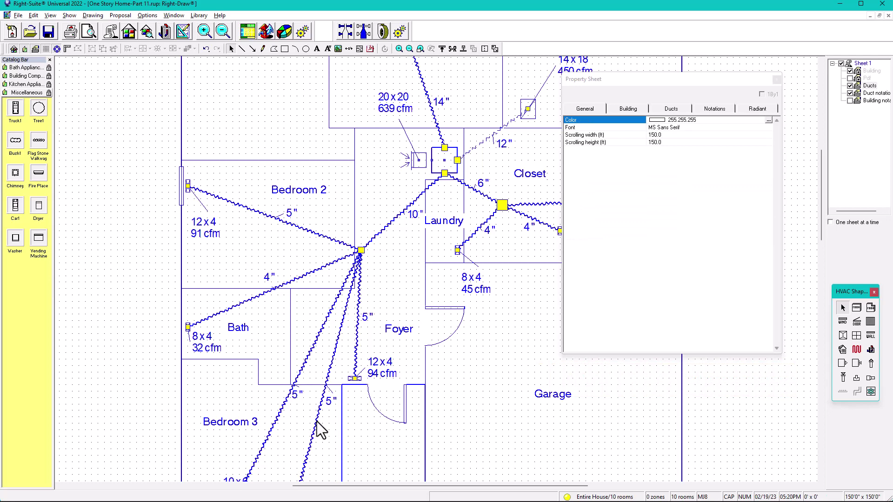
scroll(321, 430, down, 2)
click(308, 378)
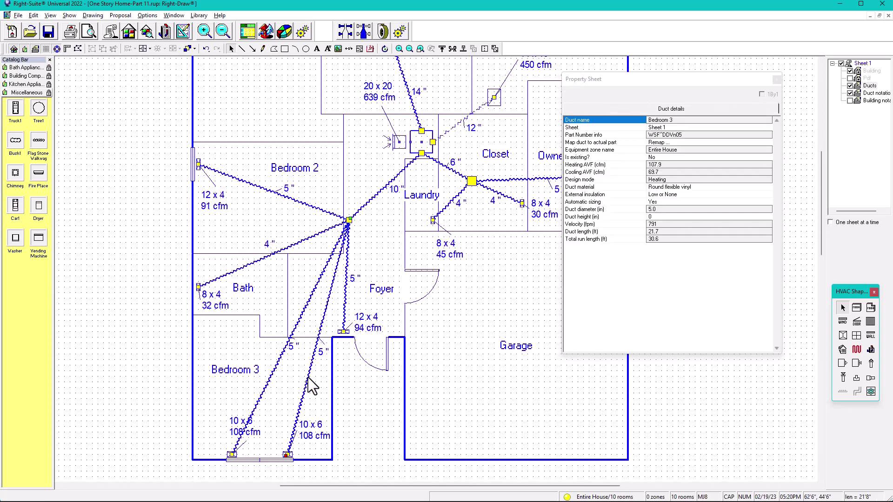
click(345, 308)
Step: Check the velocity details of the Laundry, Closet and Owner's Bathroom branch ducts, and close the duct properties
middle_drag(475, 268, 401, 329)
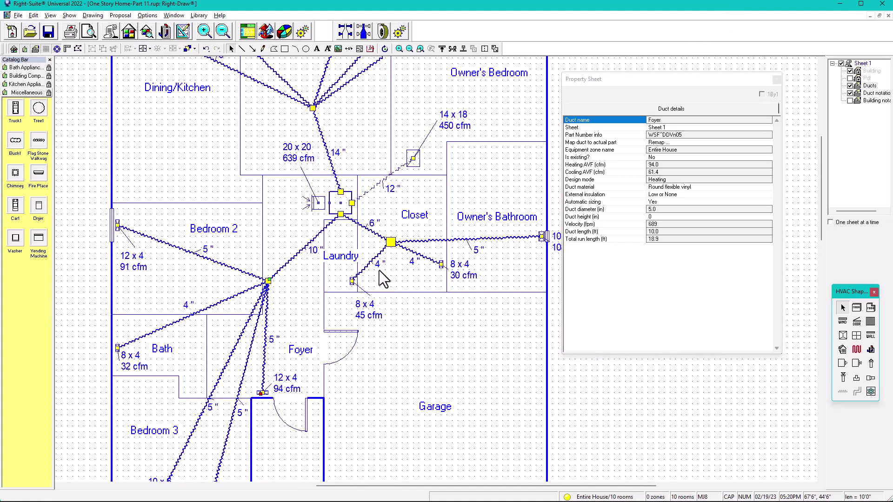
click(366, 268)
click(420, 255)
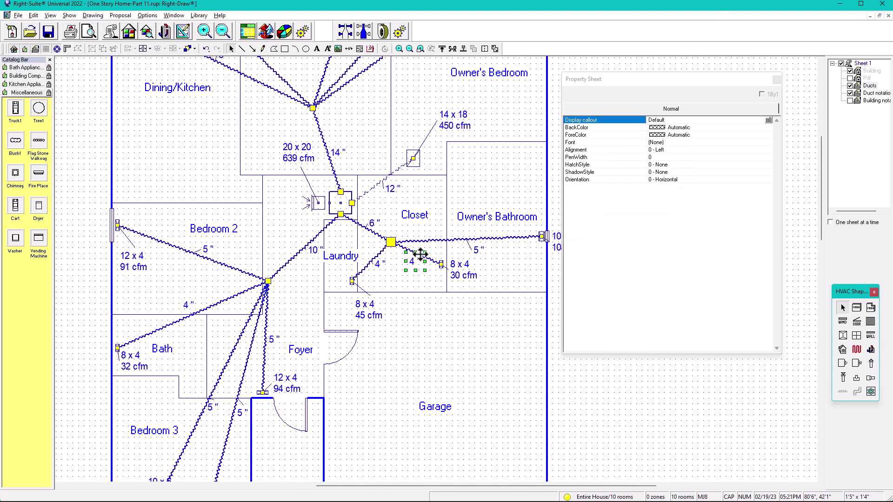
click(432, 259)
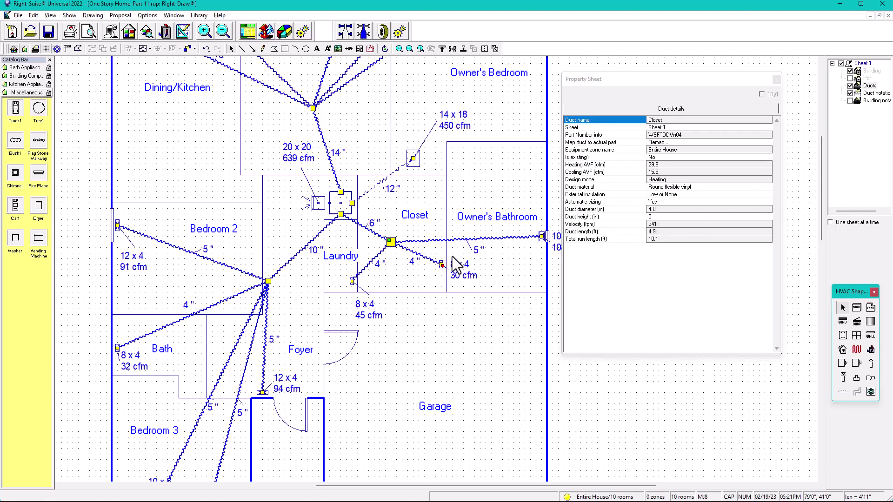
click(459, 240)
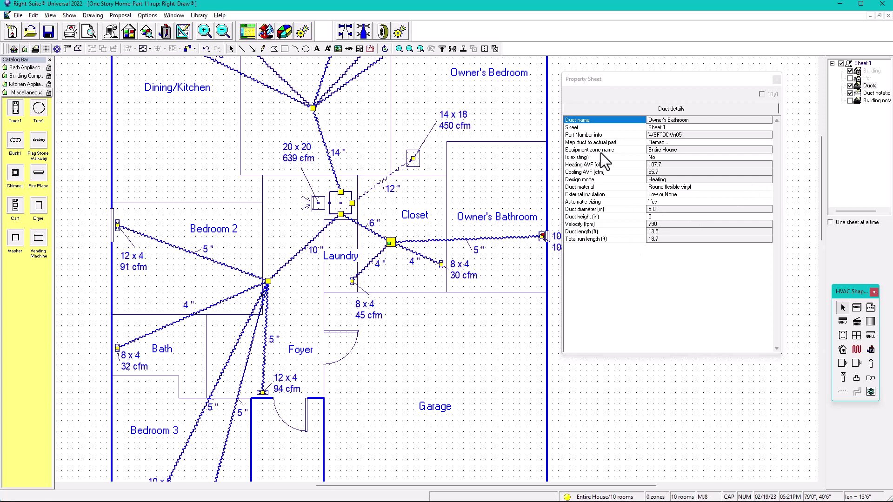
click(776, 80)
scroll(664, 191, down, 2)
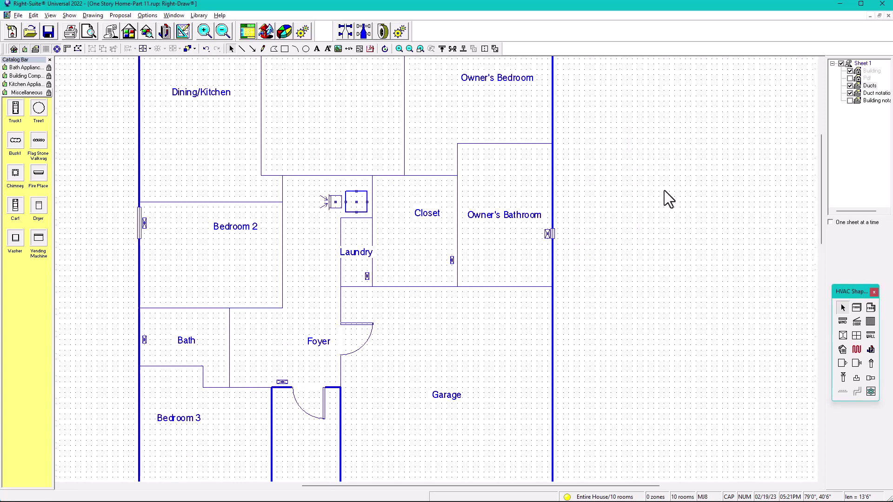
scroll(665, 224, down, 1)
middle_drag(665, 225, 644, 260)
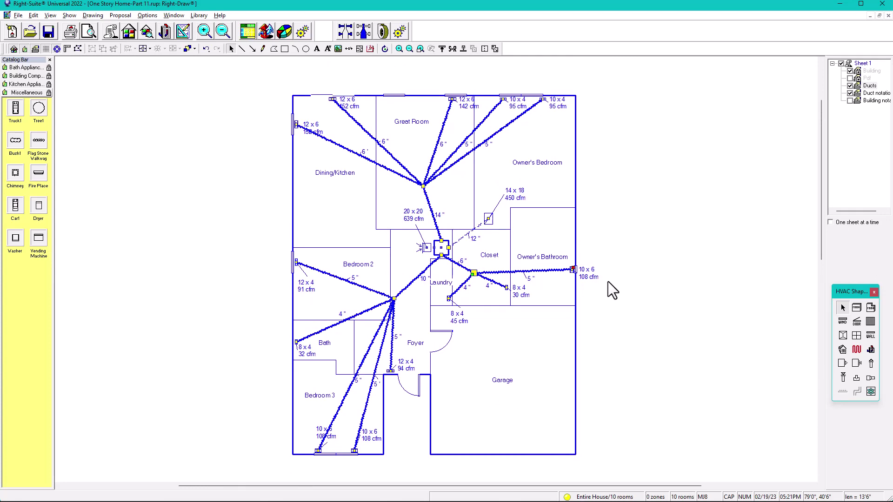
scroll(336, 307, up, 1)
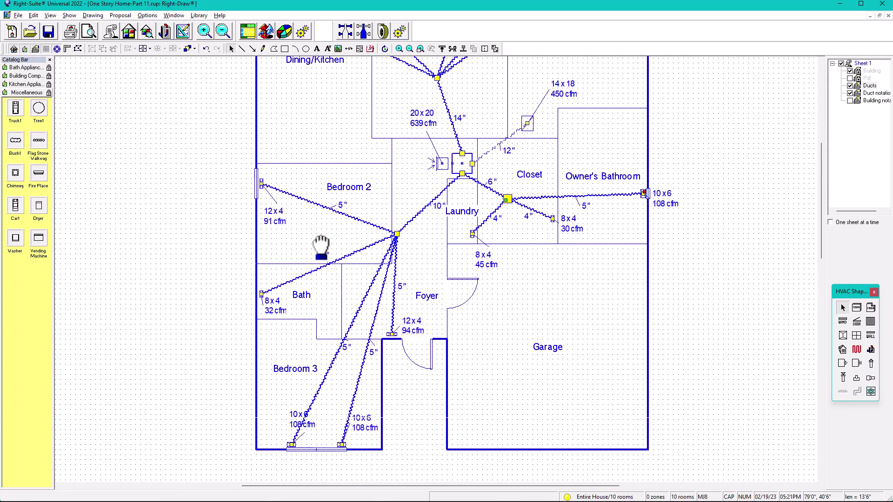
scroll(497, 220, down, 1)
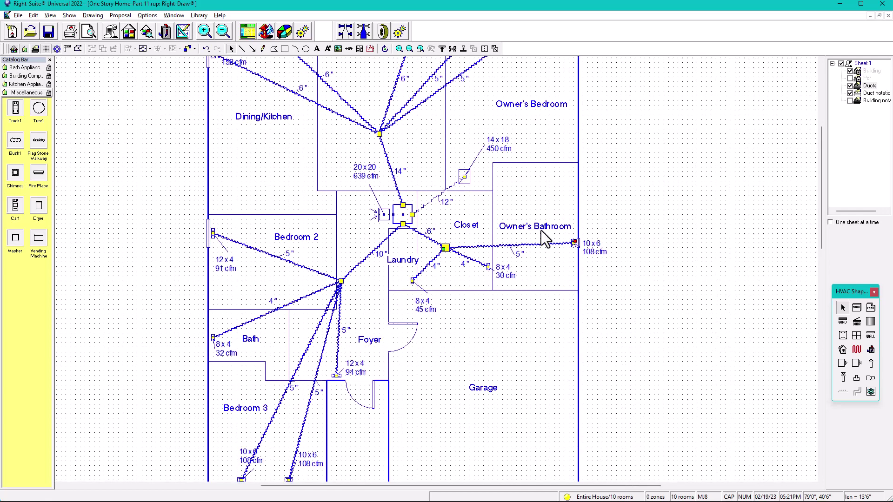
scroll(560, 224, down, 1)
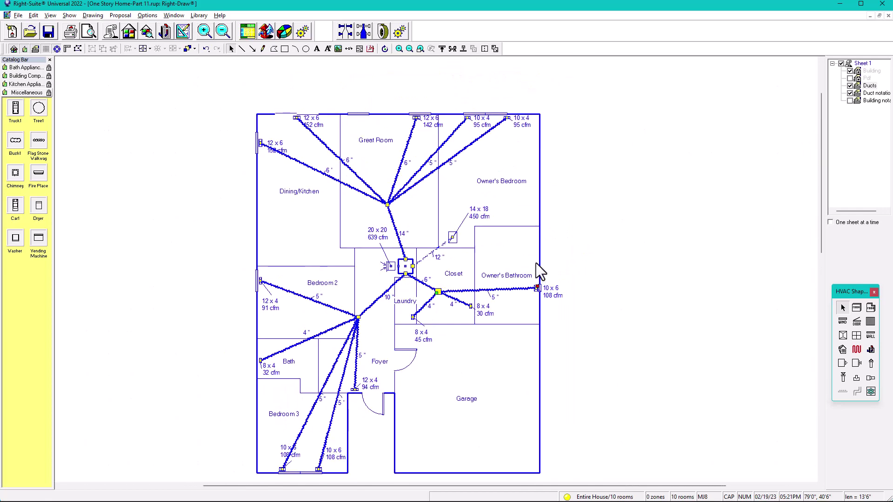
Step: Review the static pressure losses and friction rates for the entire house, and return to the duct drawing
click(380, 31)
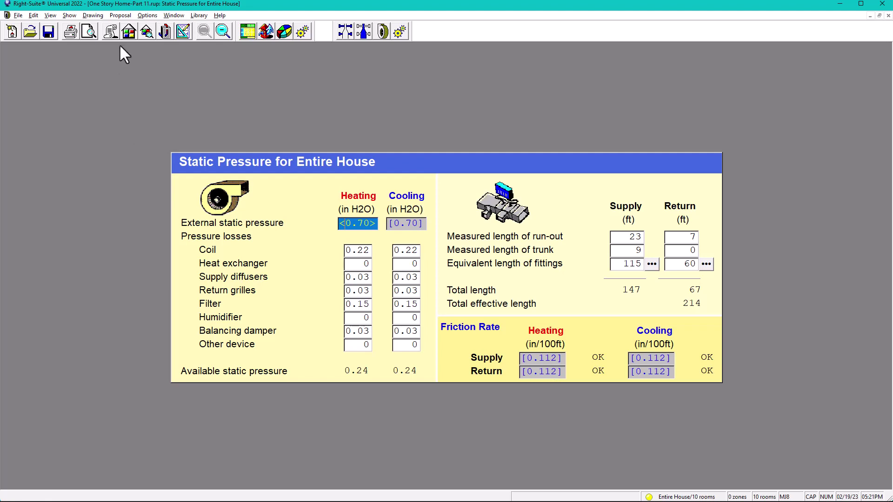
click(182, 33)
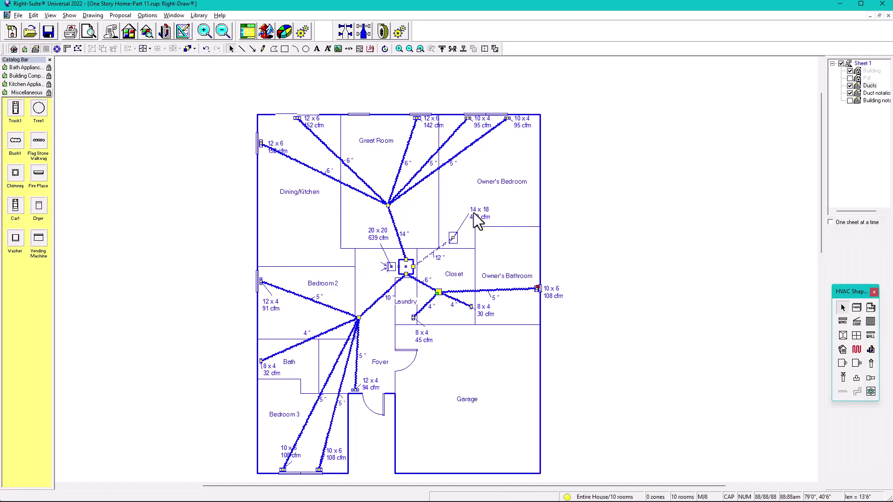